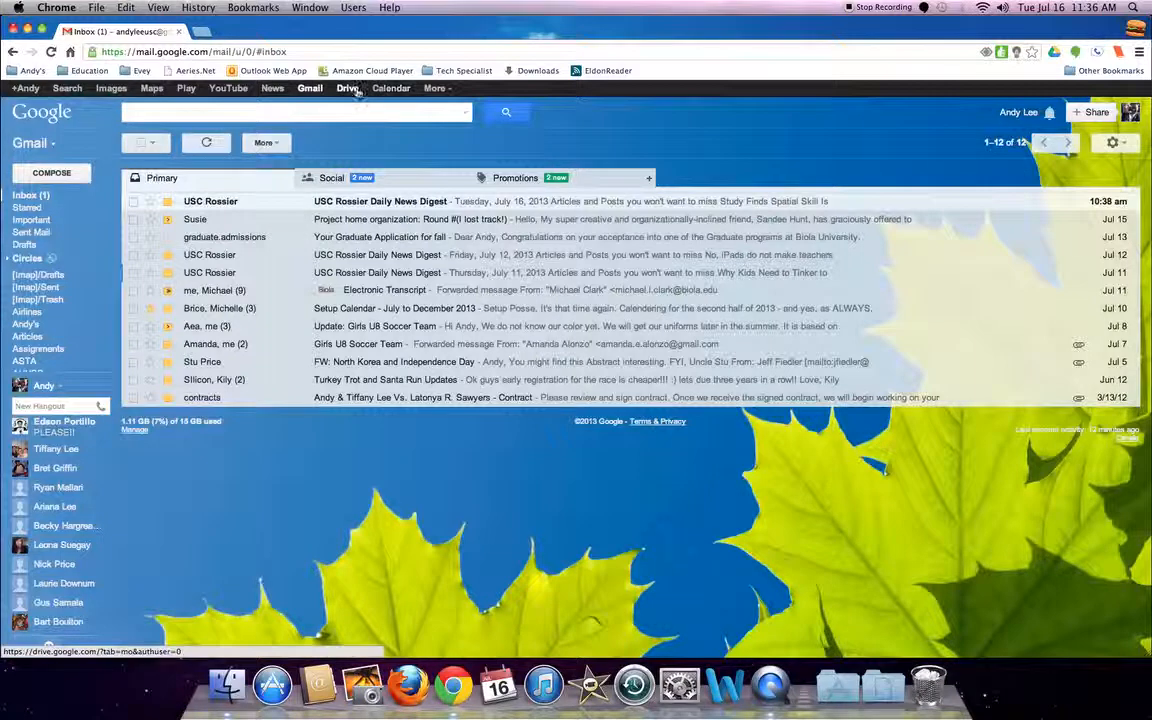
Step: Switch to Google Drive and create a new form titled "Tutorial Example" with the Default theme
click(352, 90)
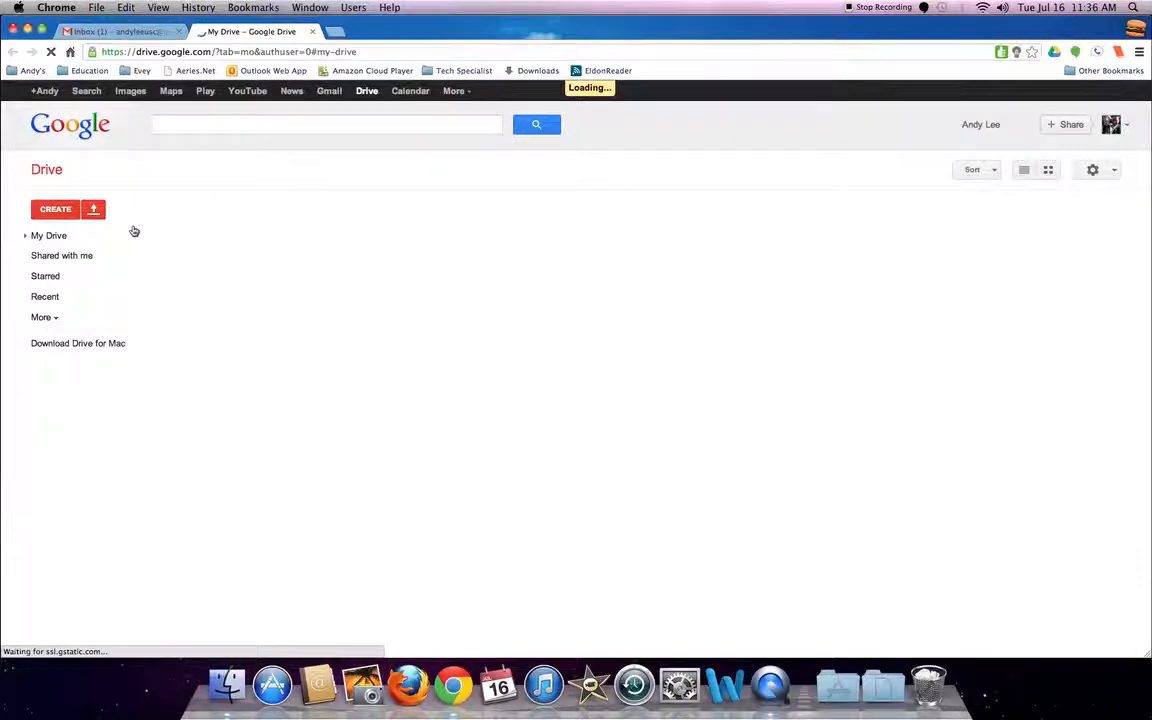
click(50, 210)
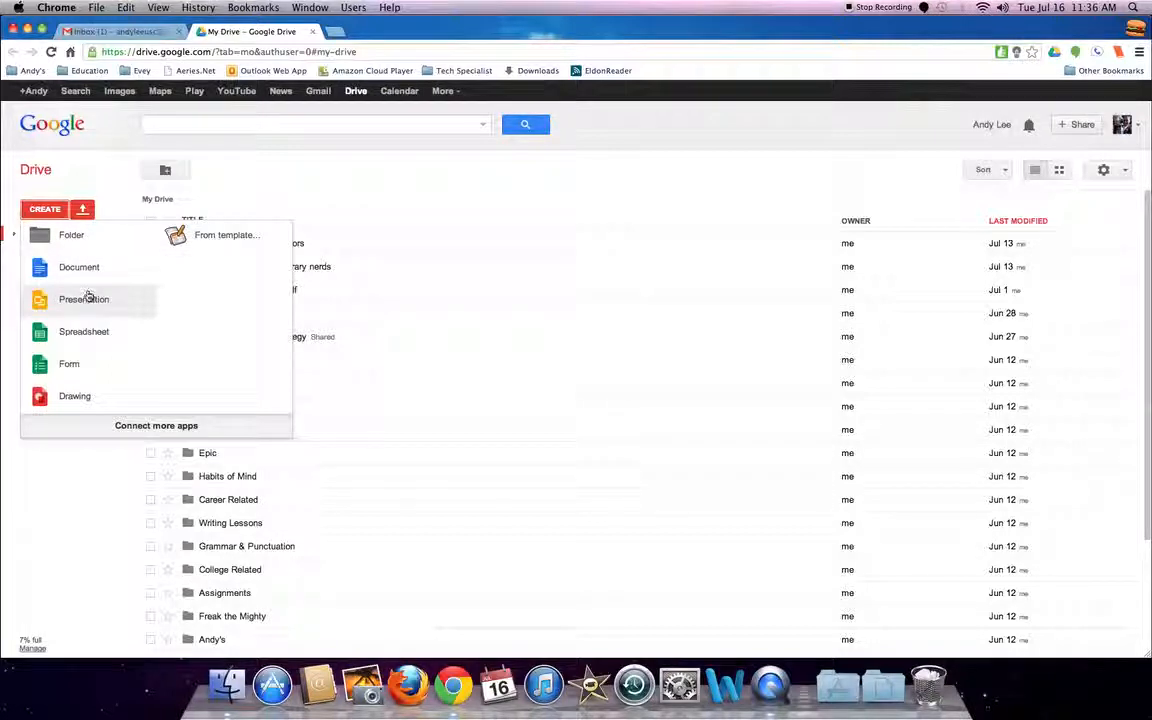
click(82, 368)
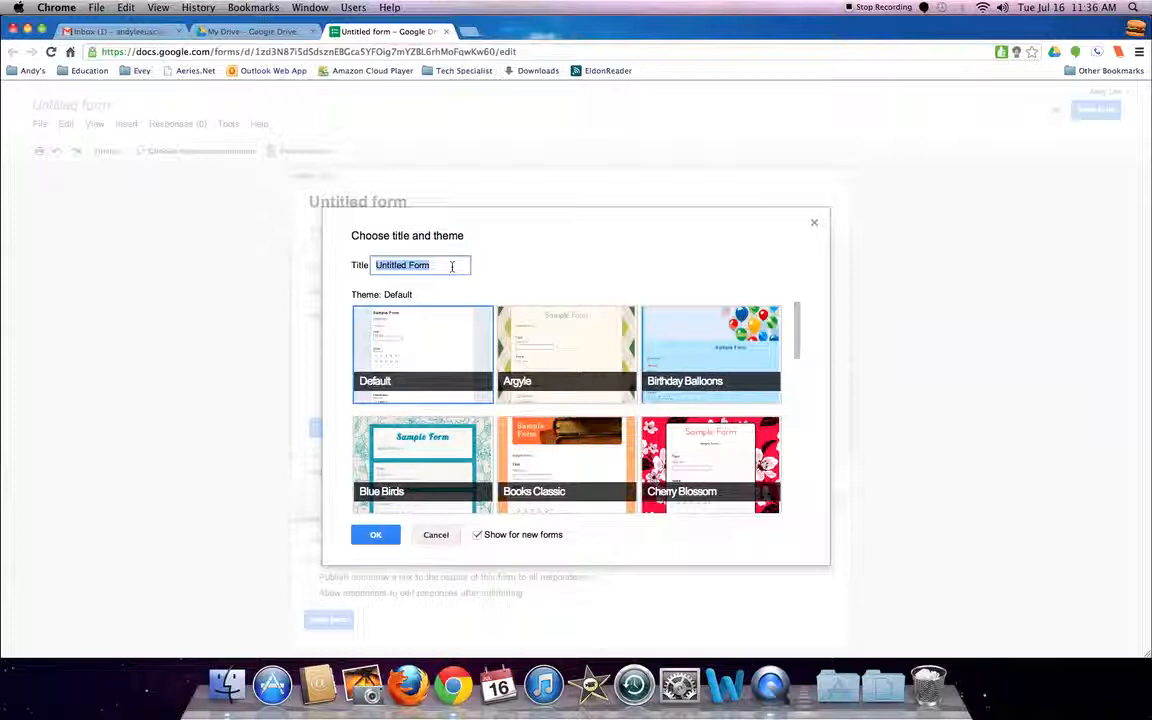
text(Tutorial )
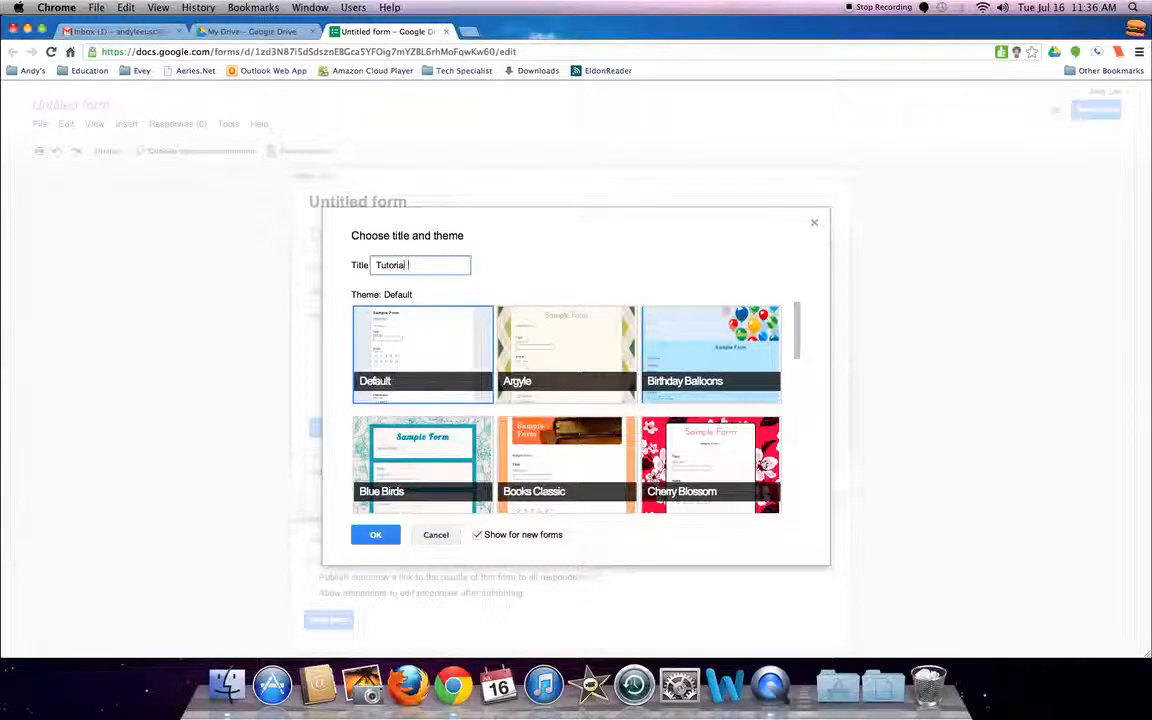
text(Example)
key(Return)
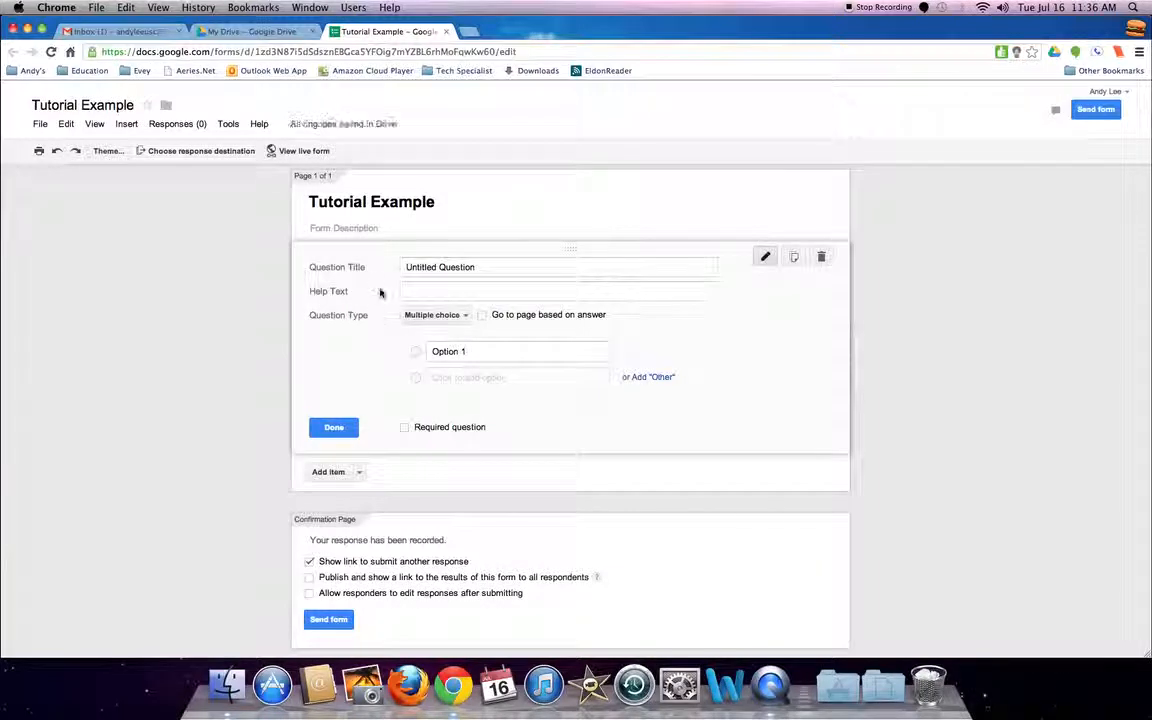
Step: Title the first question "#1 Your Name" and give it the help text "Please tell us who you are."
triple_click(453, 267)
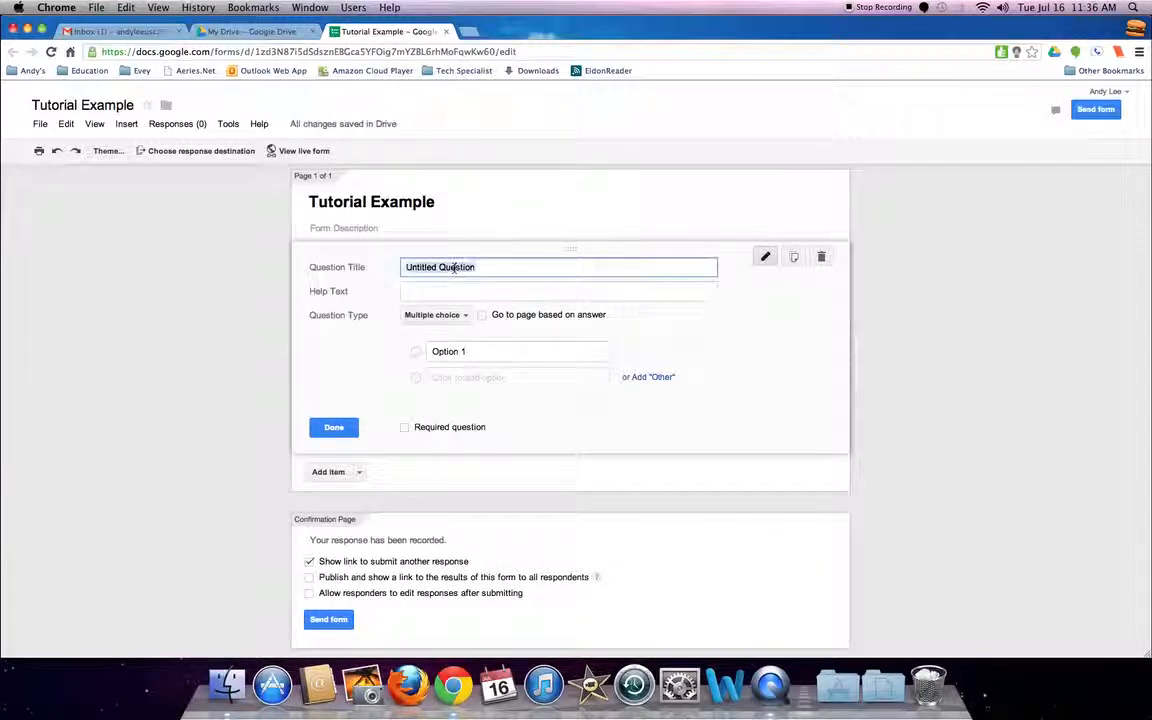
text(W)
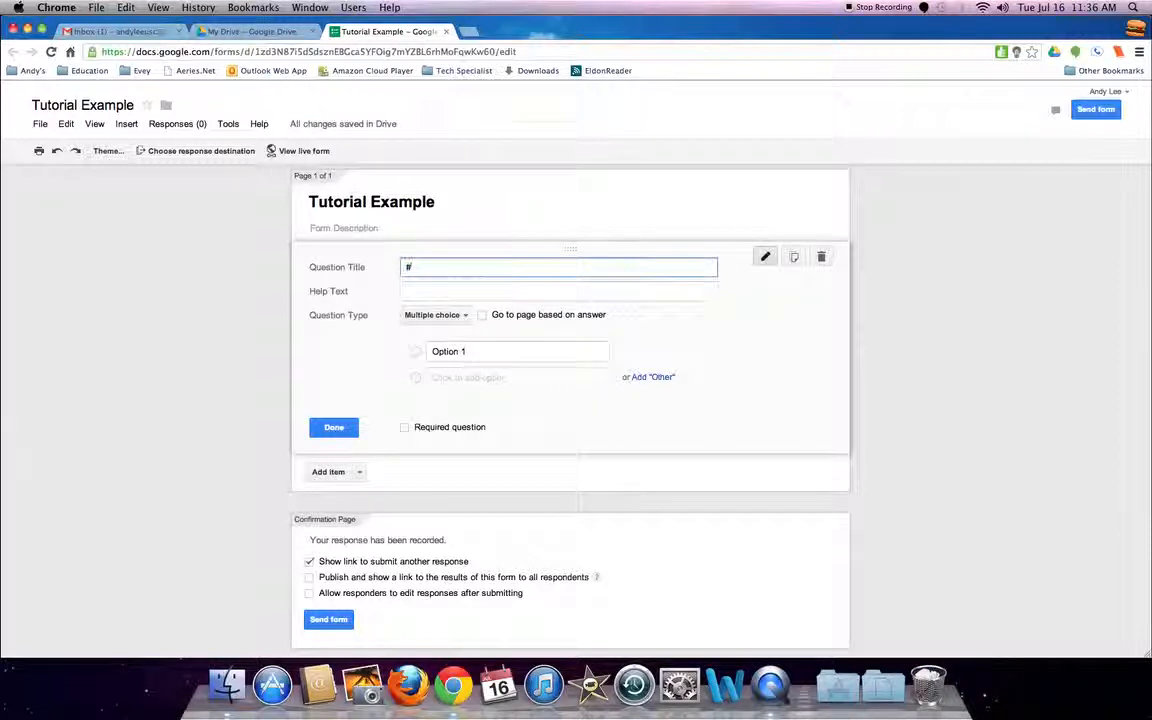
text(1  Your Name)
key(Tab)
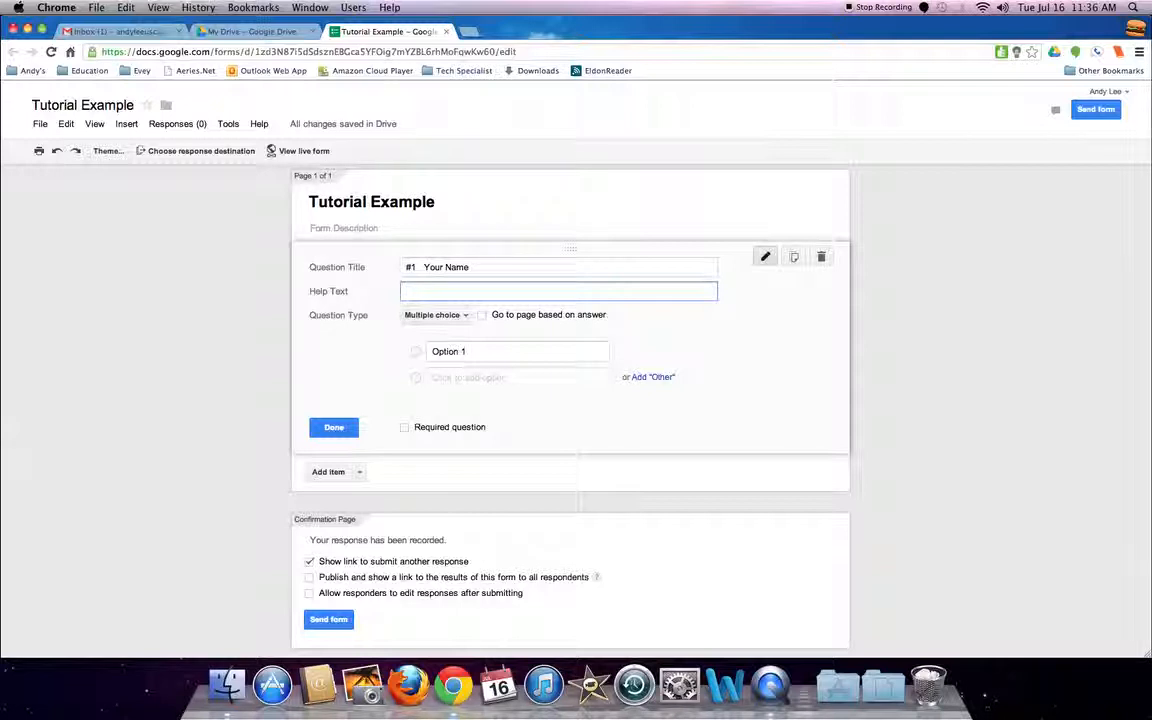
text(I'd li)
key(BackSpace)
key(BackSpace)
key(BackSpace)
key(BackSpace)
key(BackSpace)
text(Please)
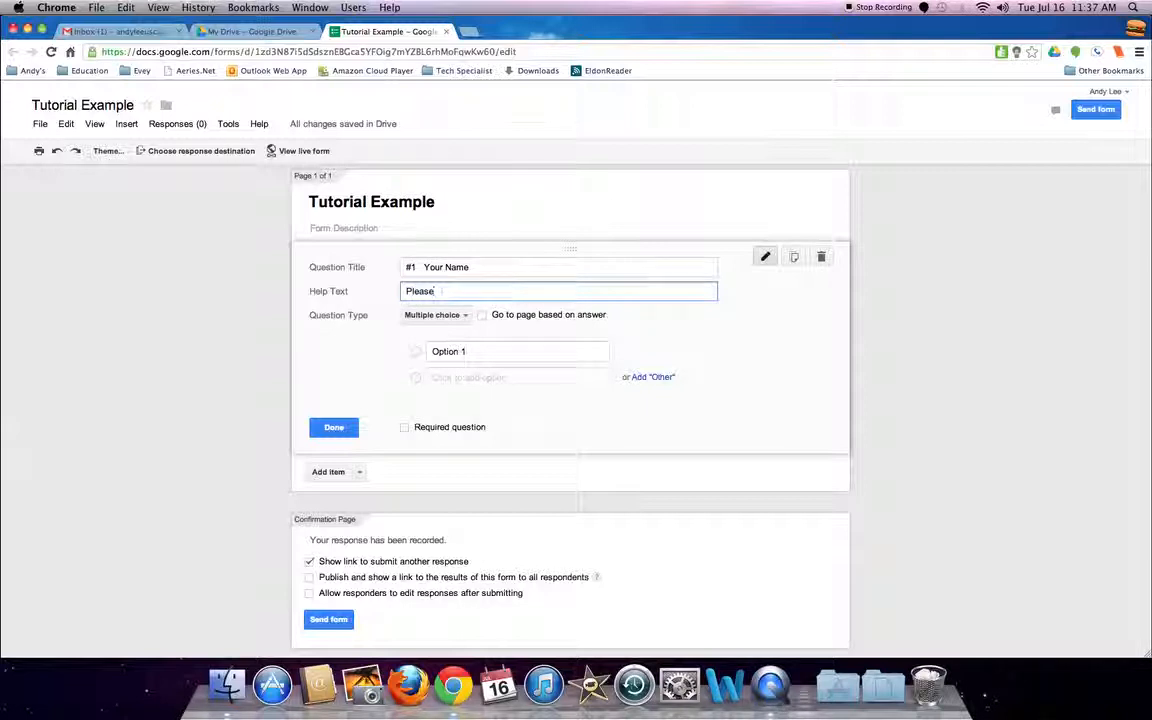
text( tell us who you are.)
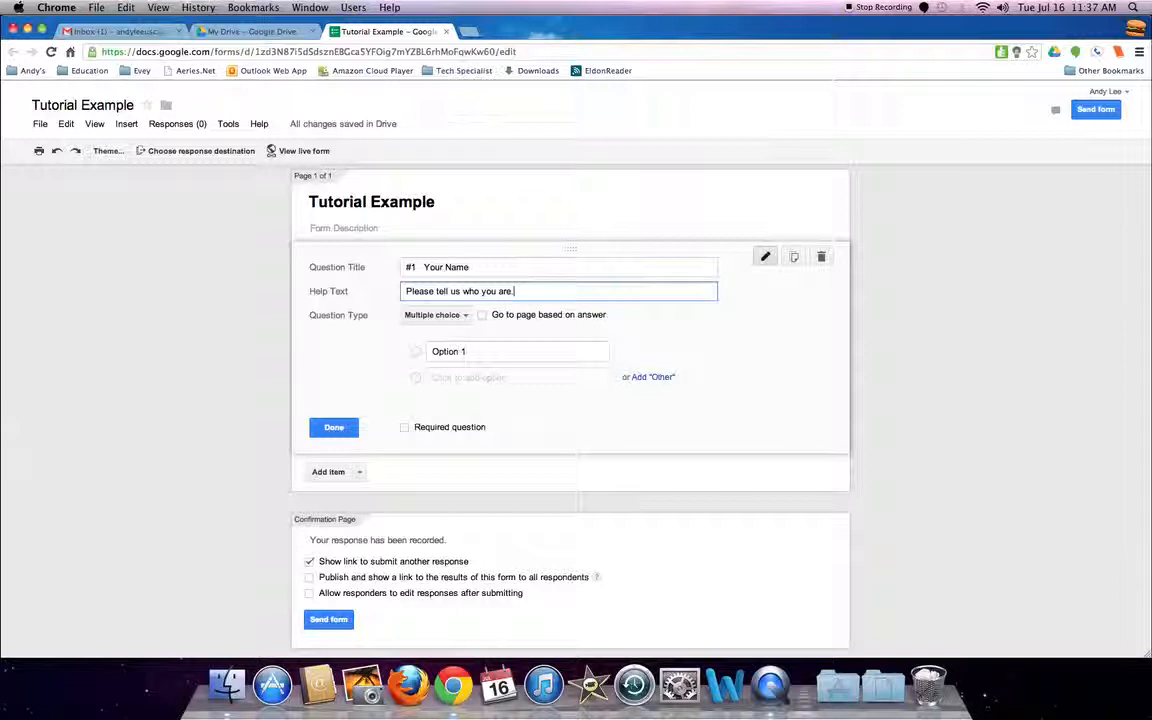
Step: Set the first question's type to Text, make it required and finish editing it
click(463, 317)
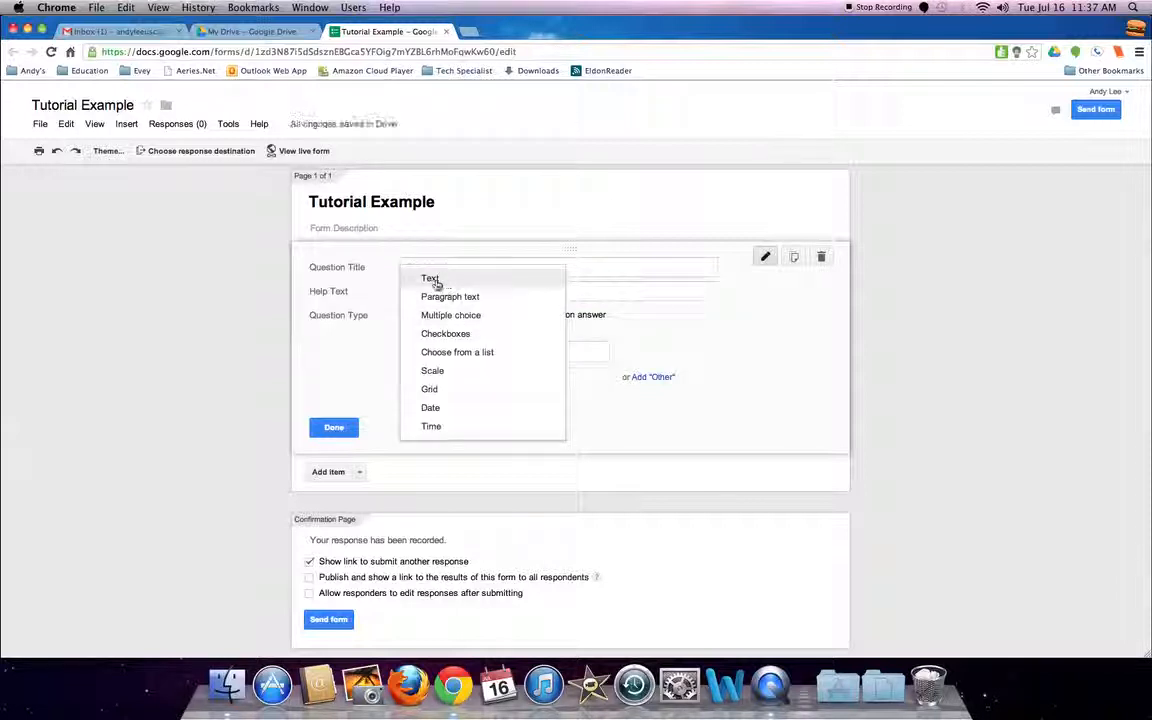
click(430, 280)
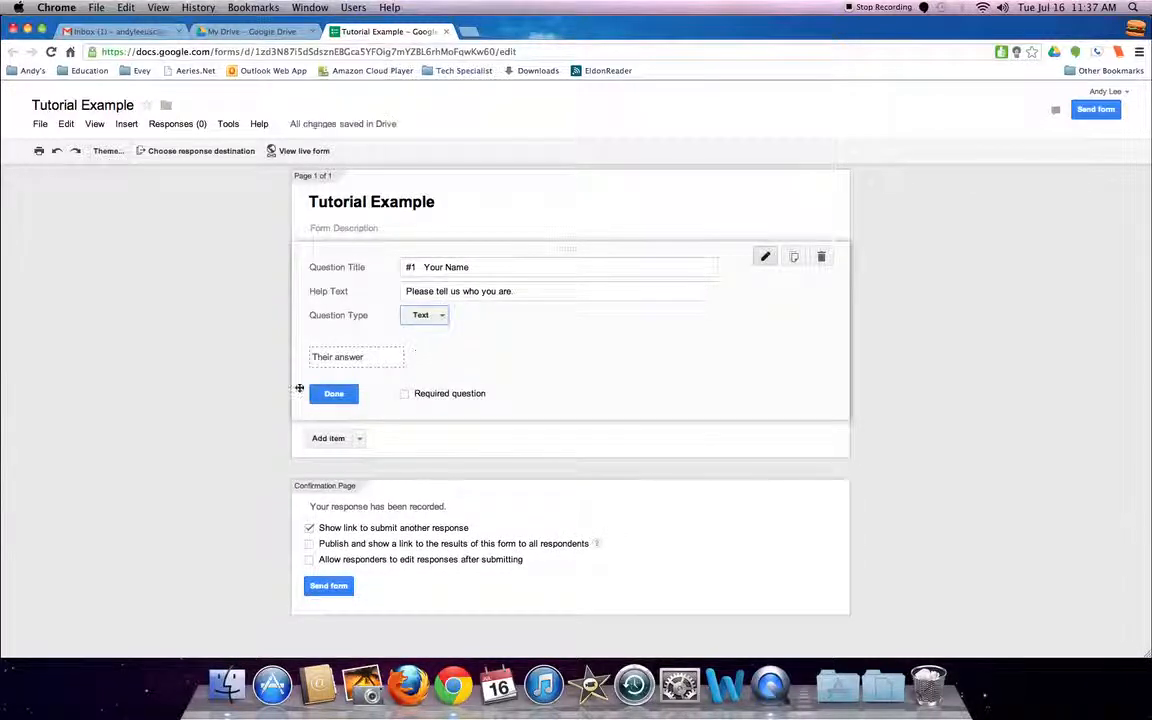
click(405, 396)
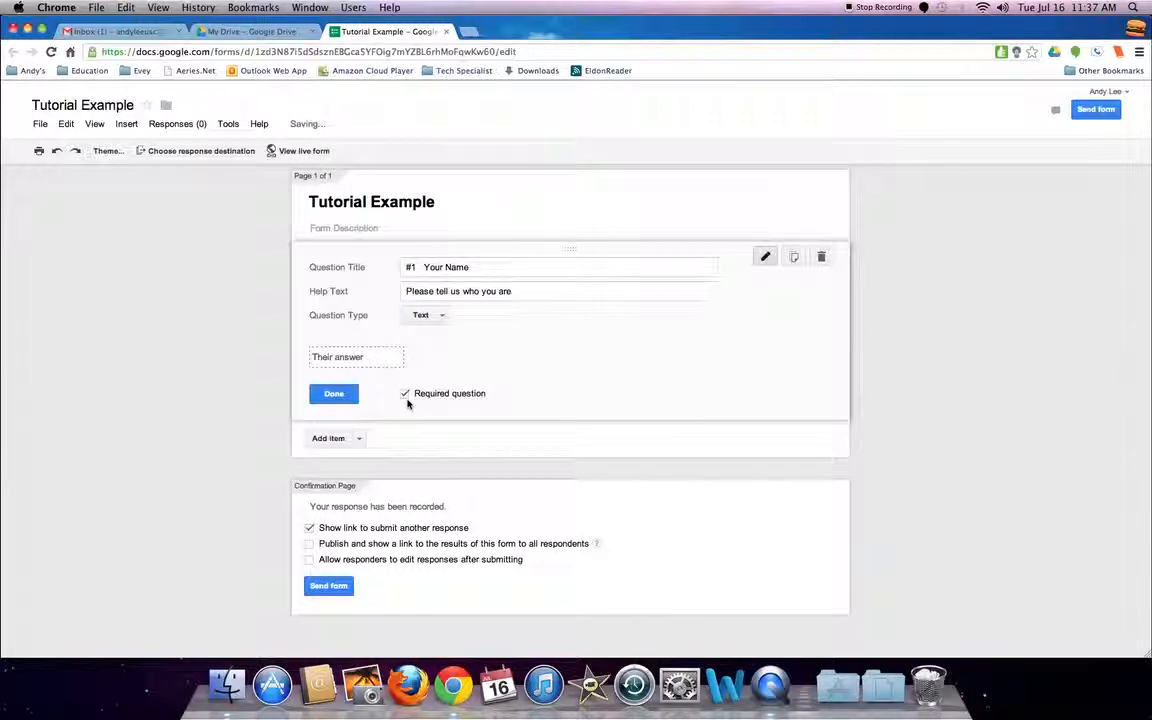
click(337, 399)
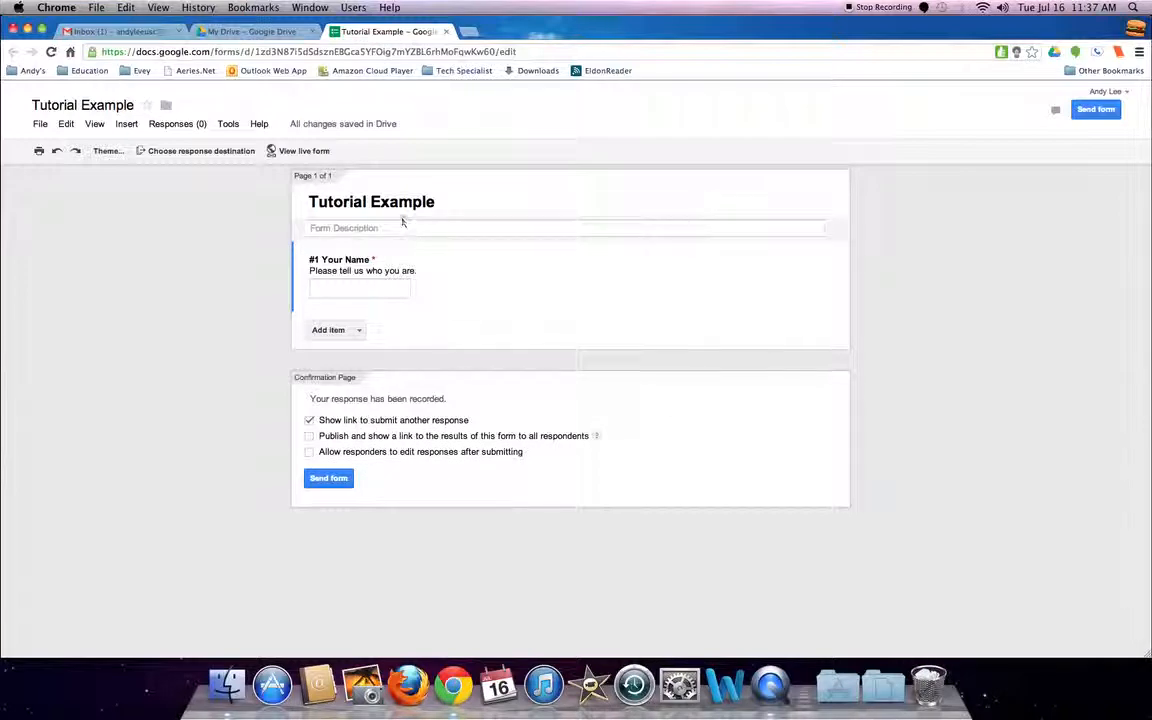
Step: Add a second question titled "#2 Rate yourself on how well you know Google Docs" with help text "1 being nothing and 10 being you're a Google Ninja."
click(345, 330)
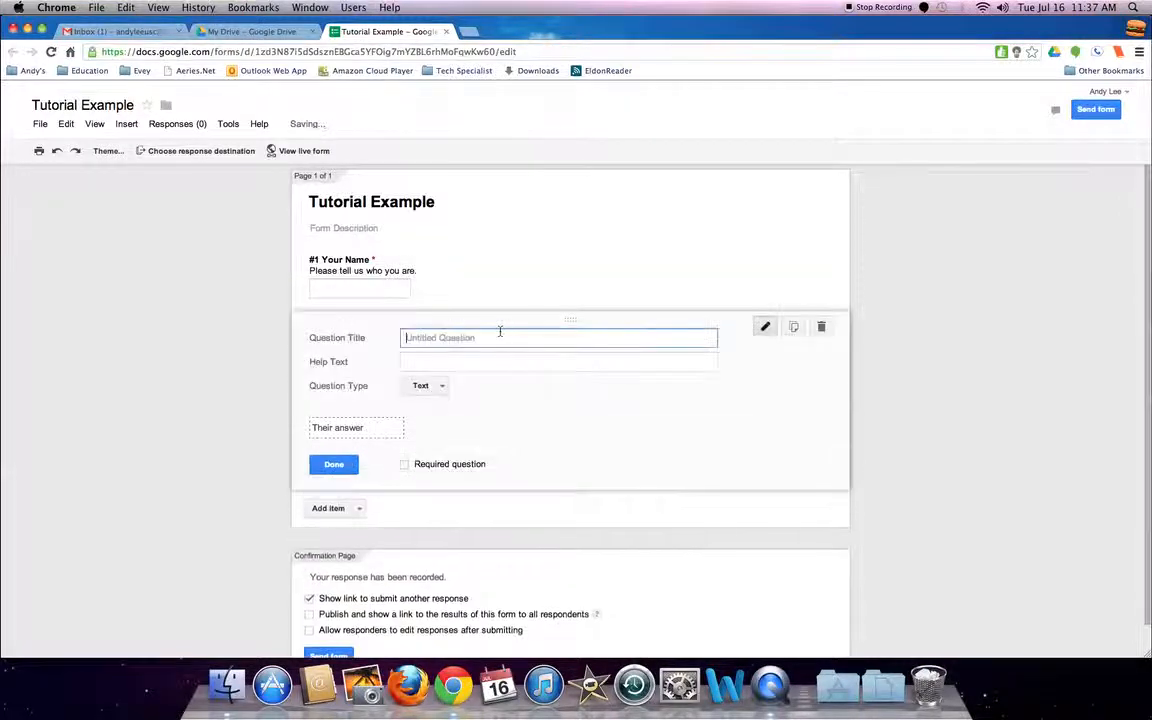
text(#2 Rate your)
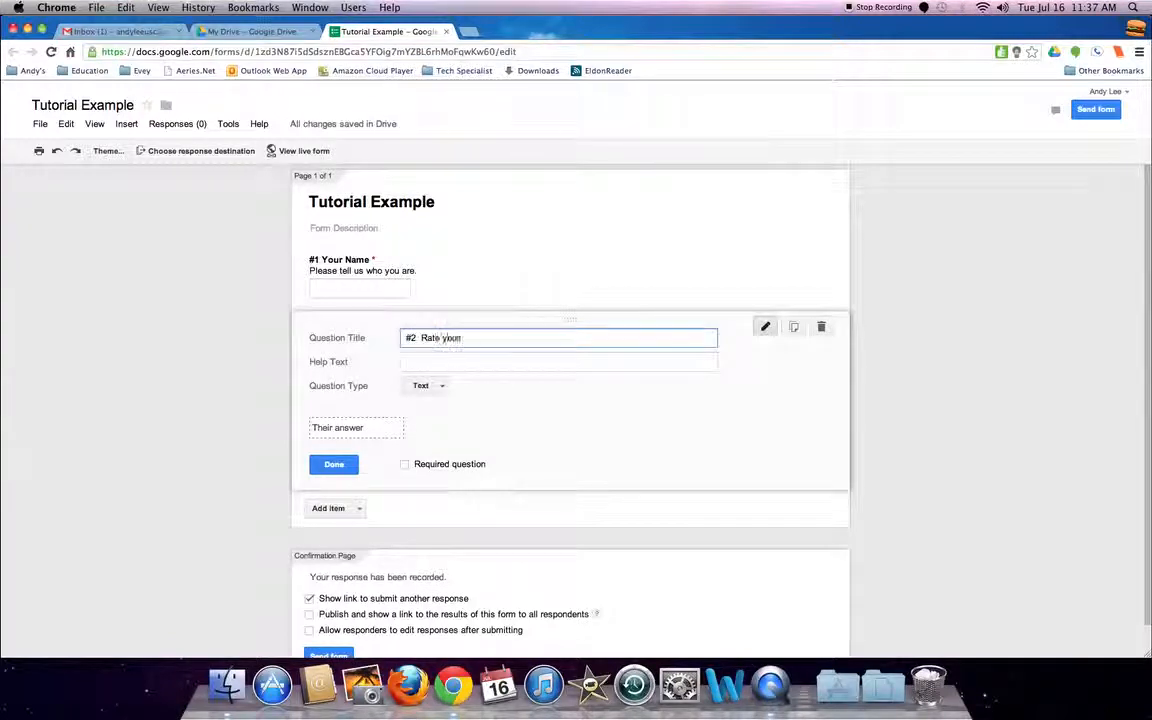
text(self inhow well you know Google Docs)
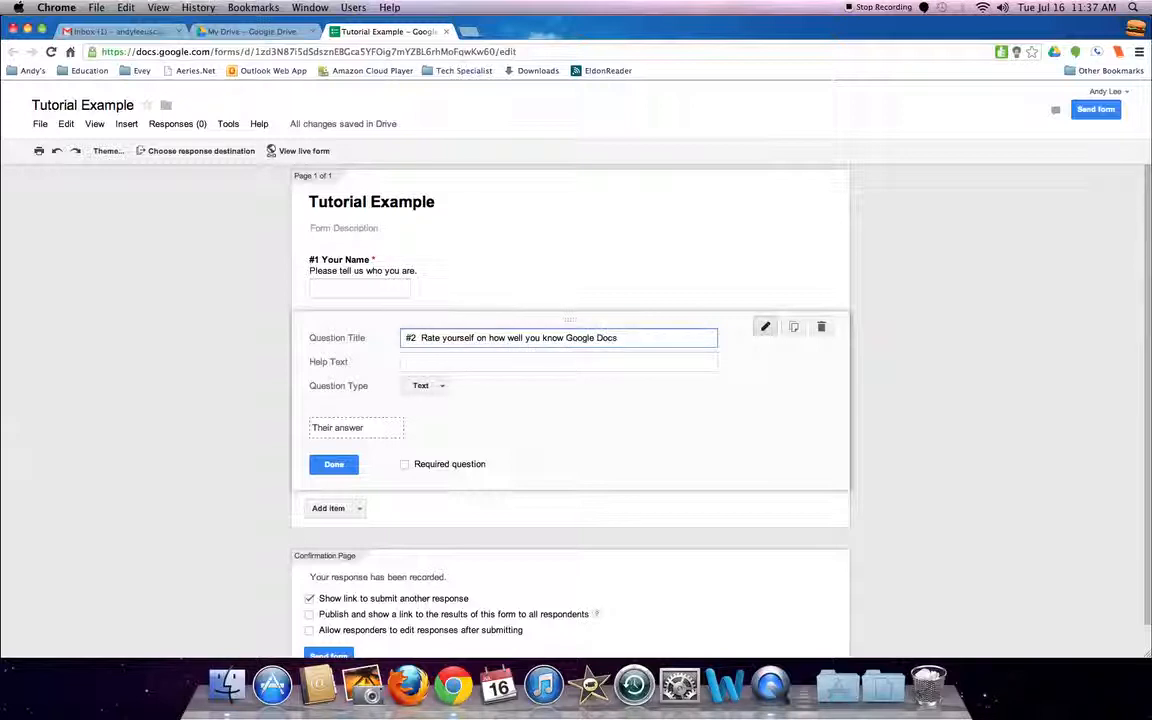
key(Tab)
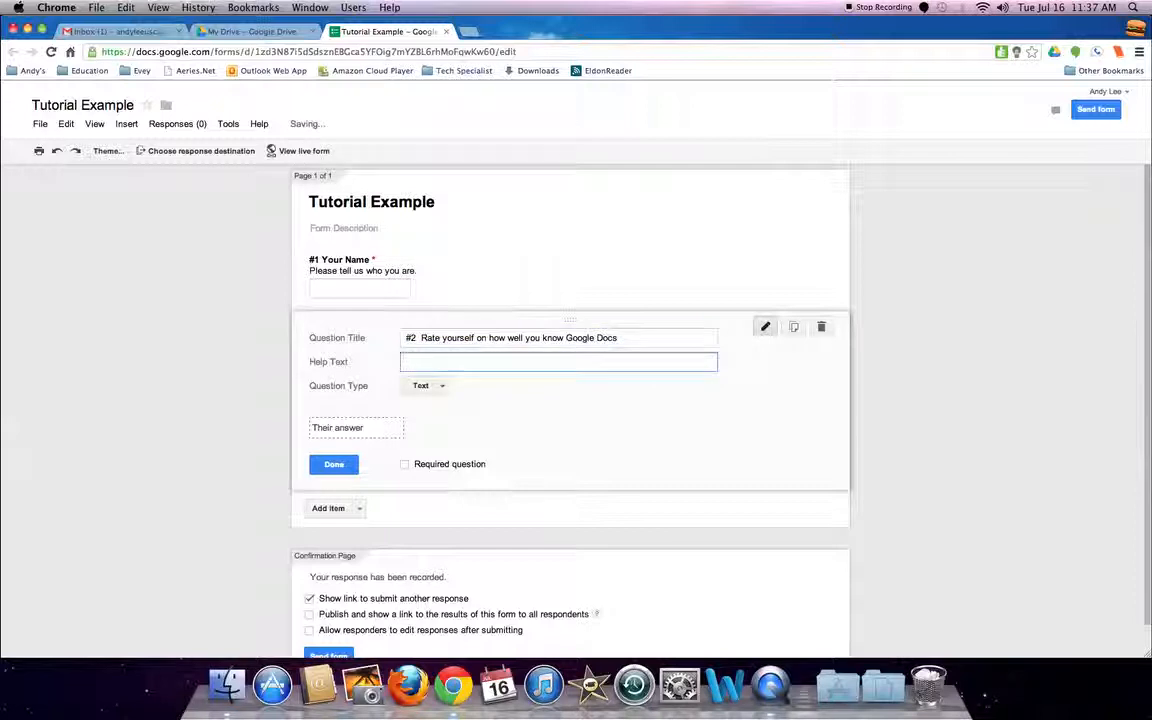
text(1 b)
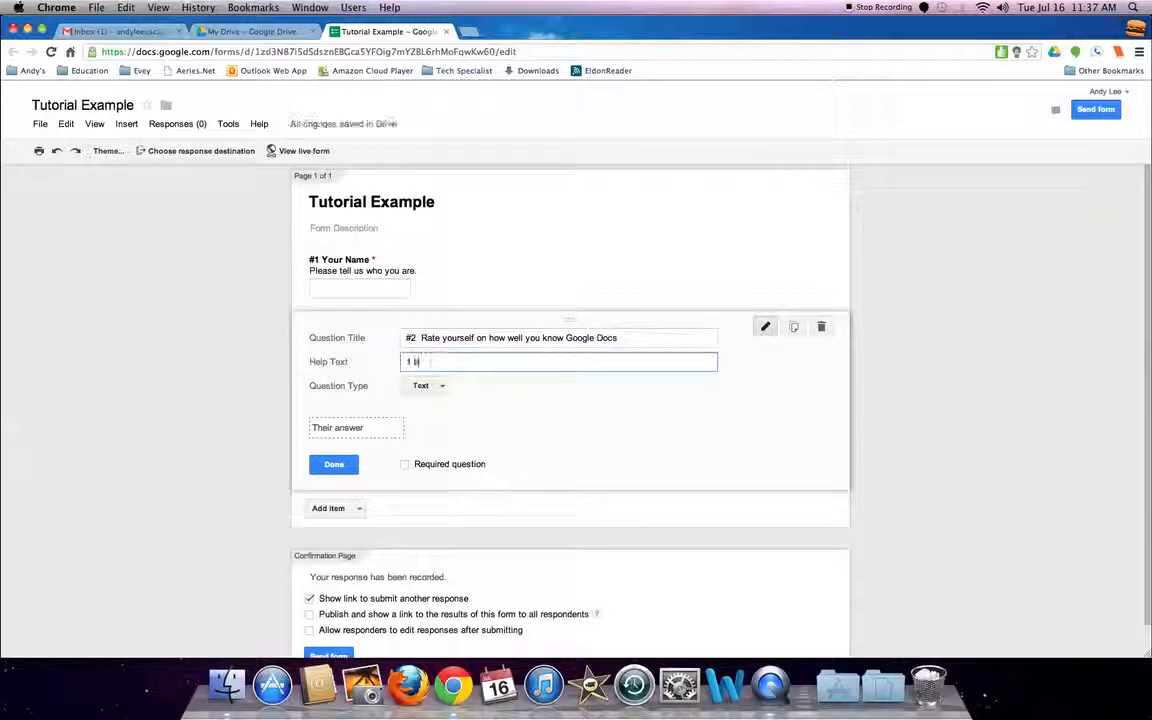
text(eing nothing)
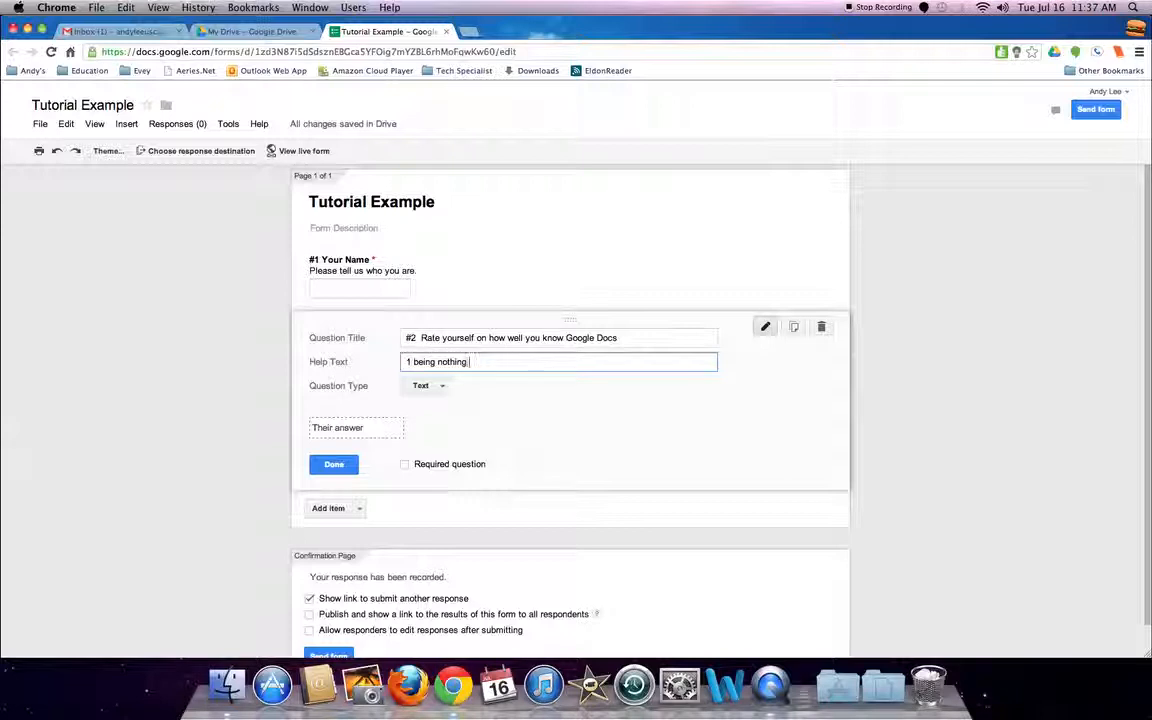
text( and 10 being you're a )
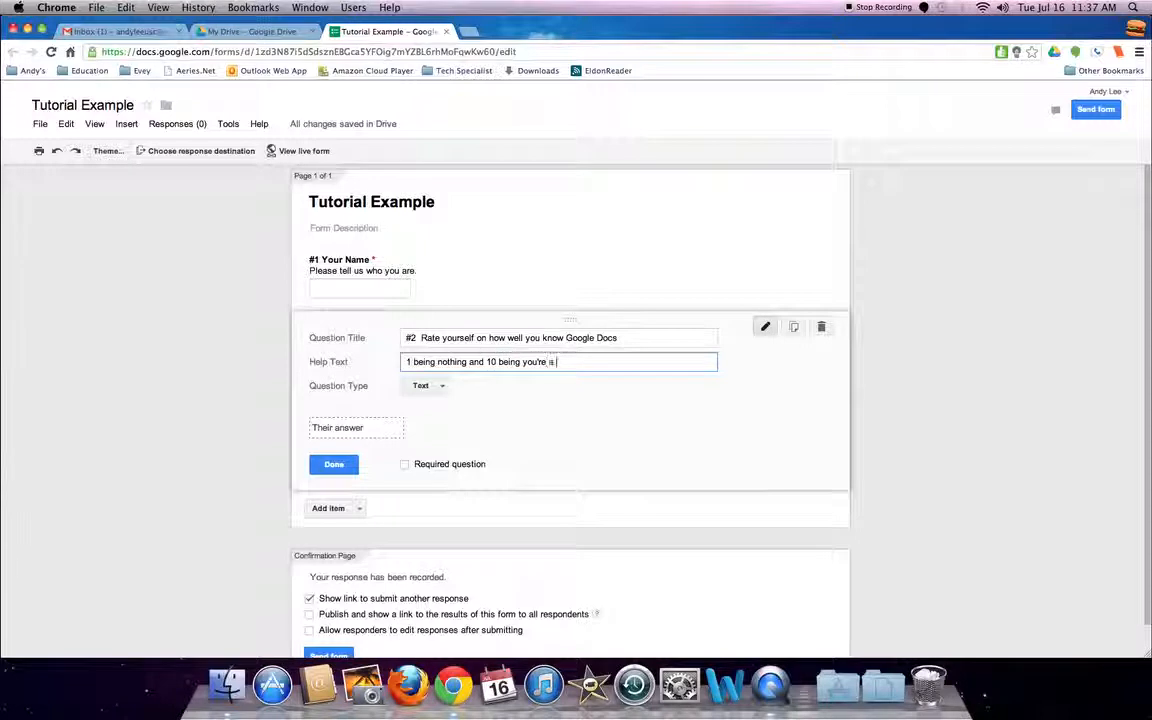
text(Google Ninja.)
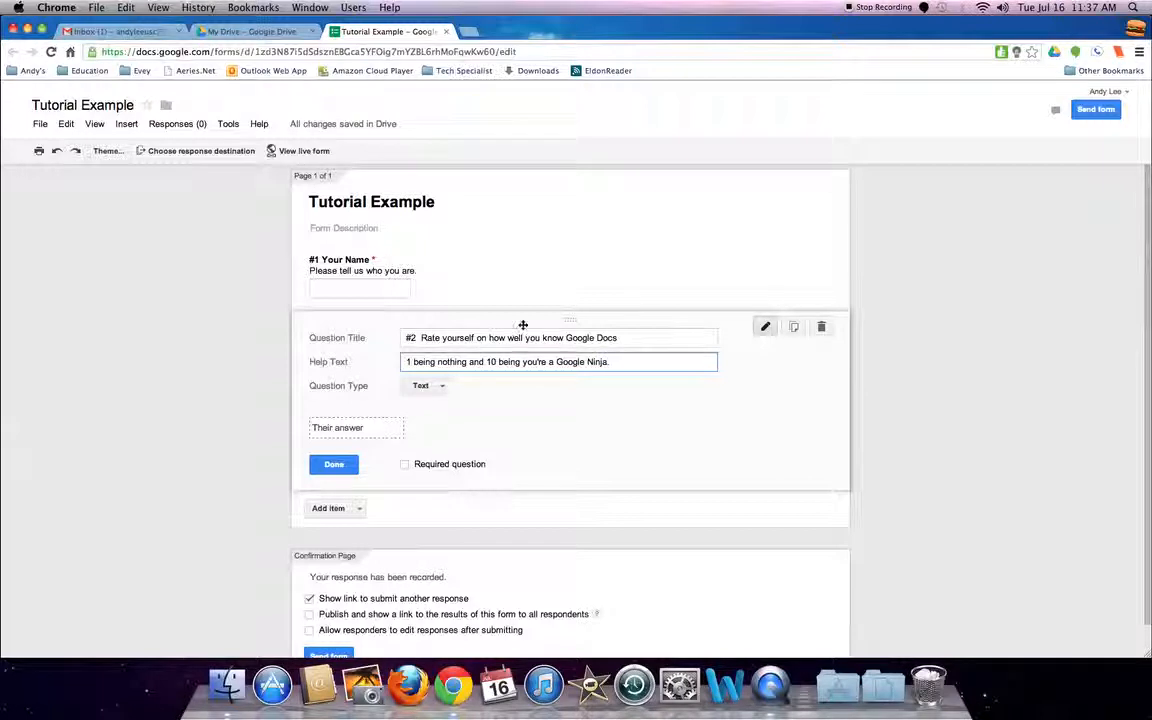
Step: Make the second question a Scale question ranging from 1 to 10
click(443, 387)
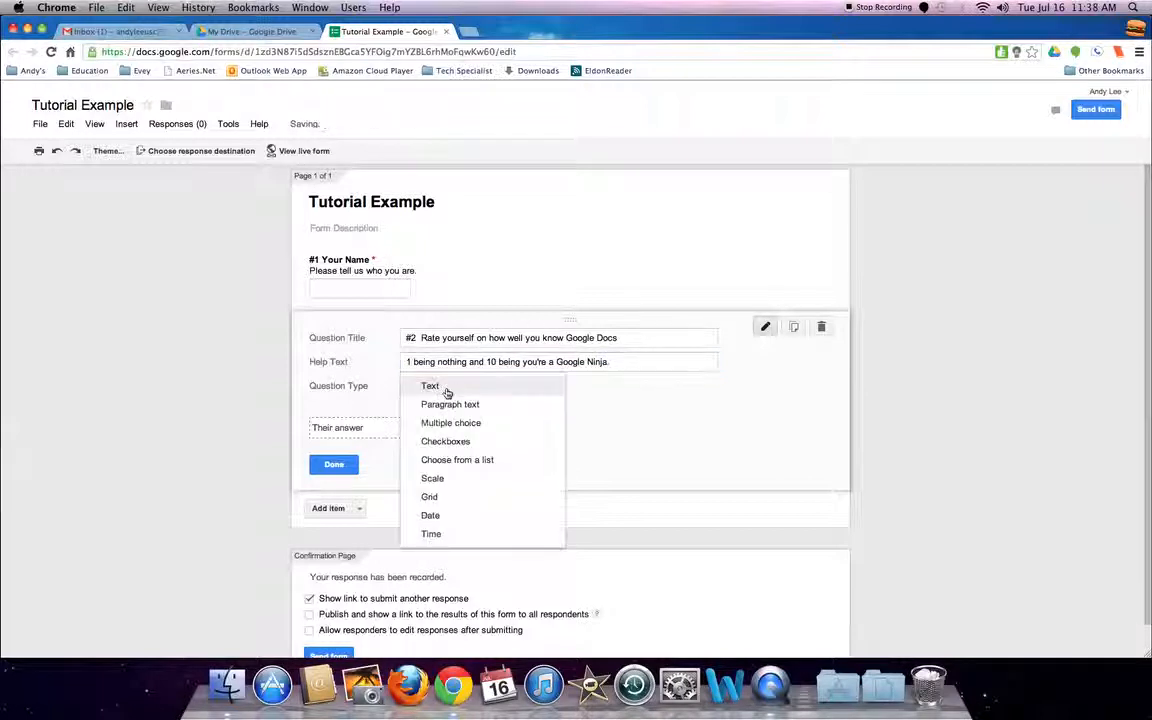
click(432, 478)
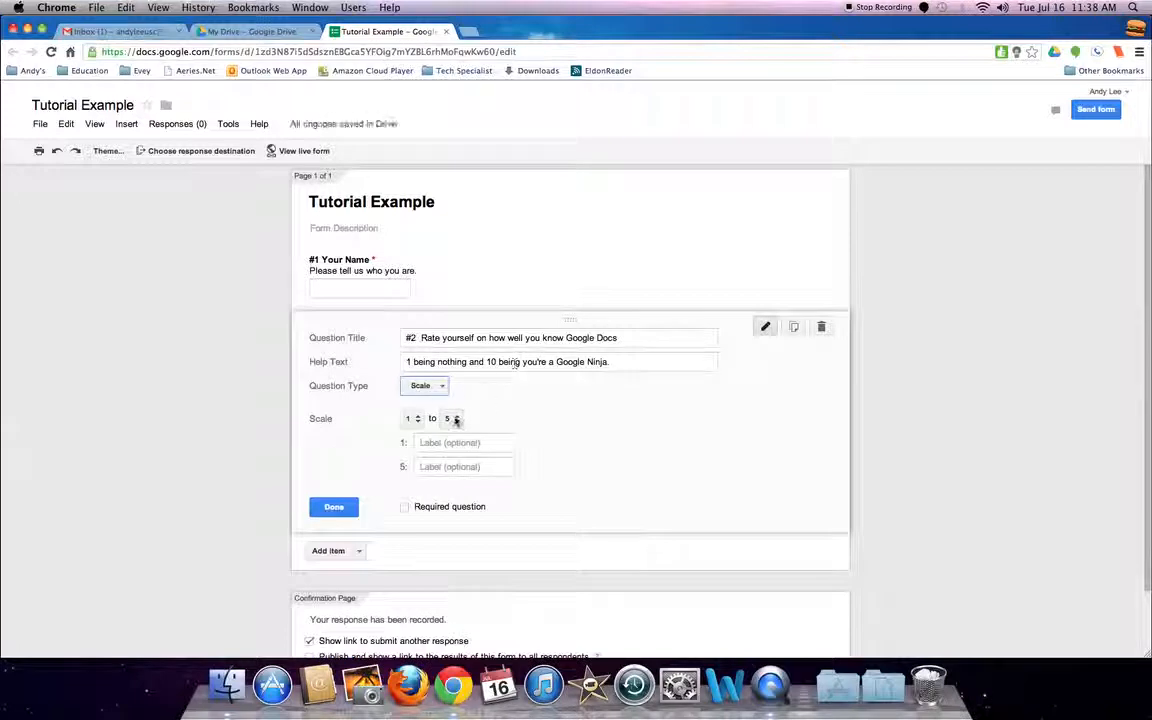
click(457, 419)
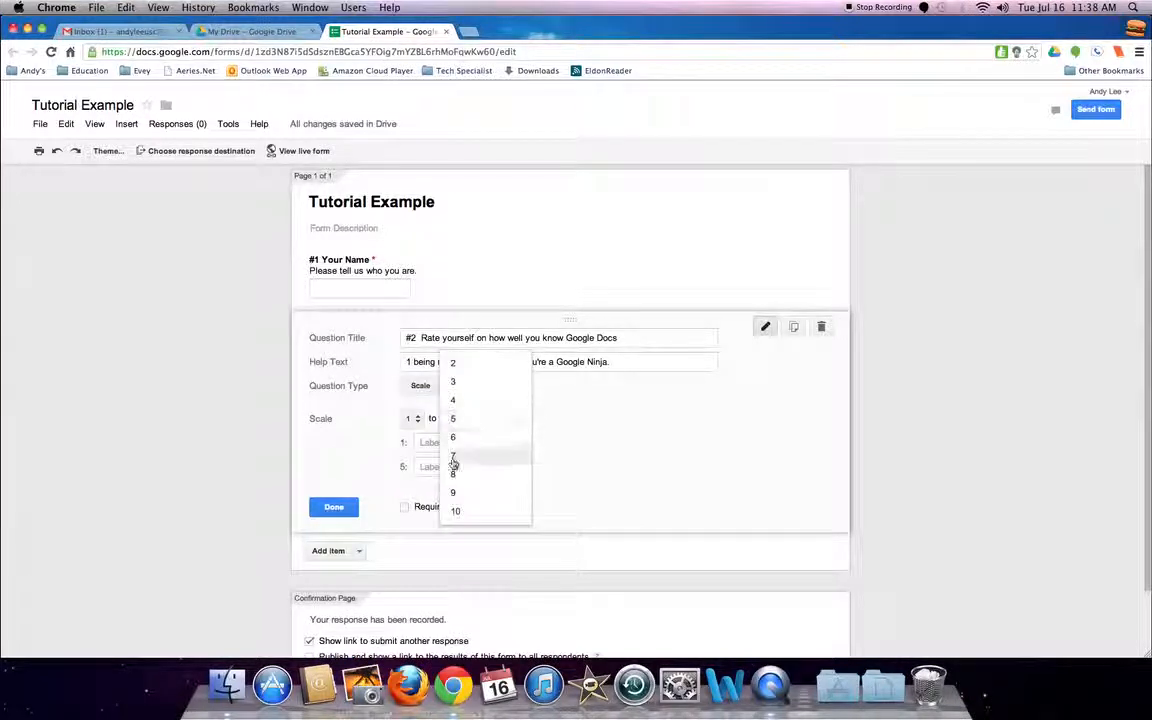
click(457, 514)
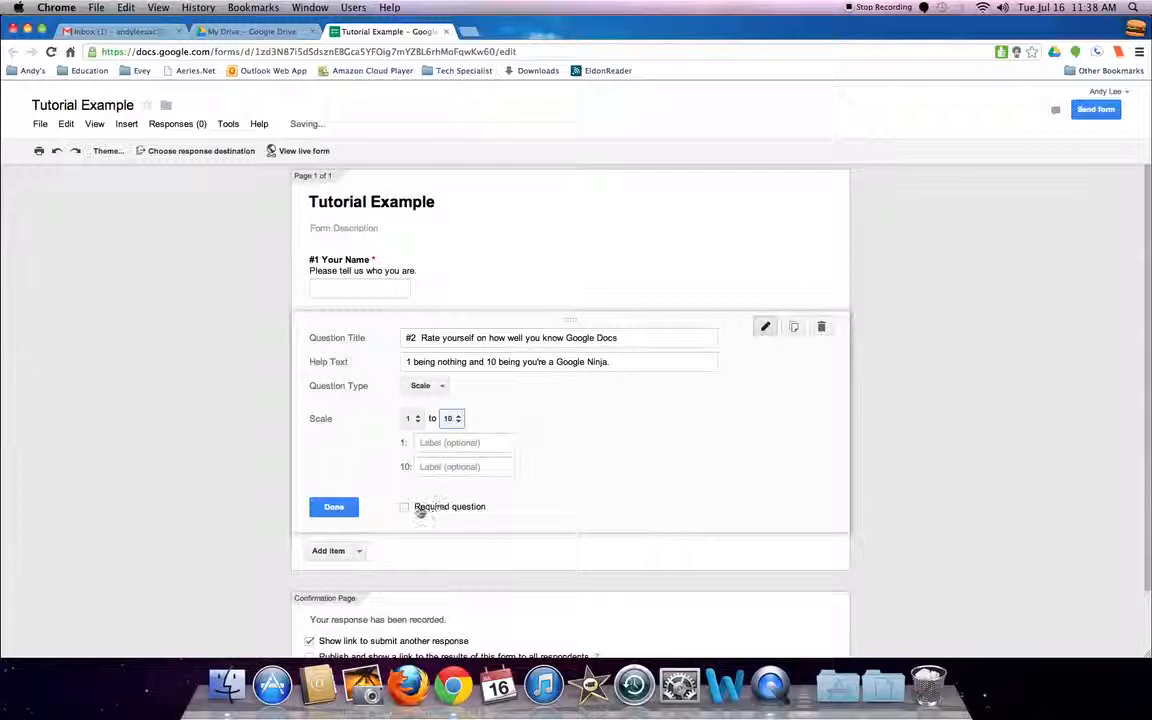
Step: Label scale value 1 "Nothing" and value 10 "Ninja", then make the second question required and finish editing it
click(441, 447)
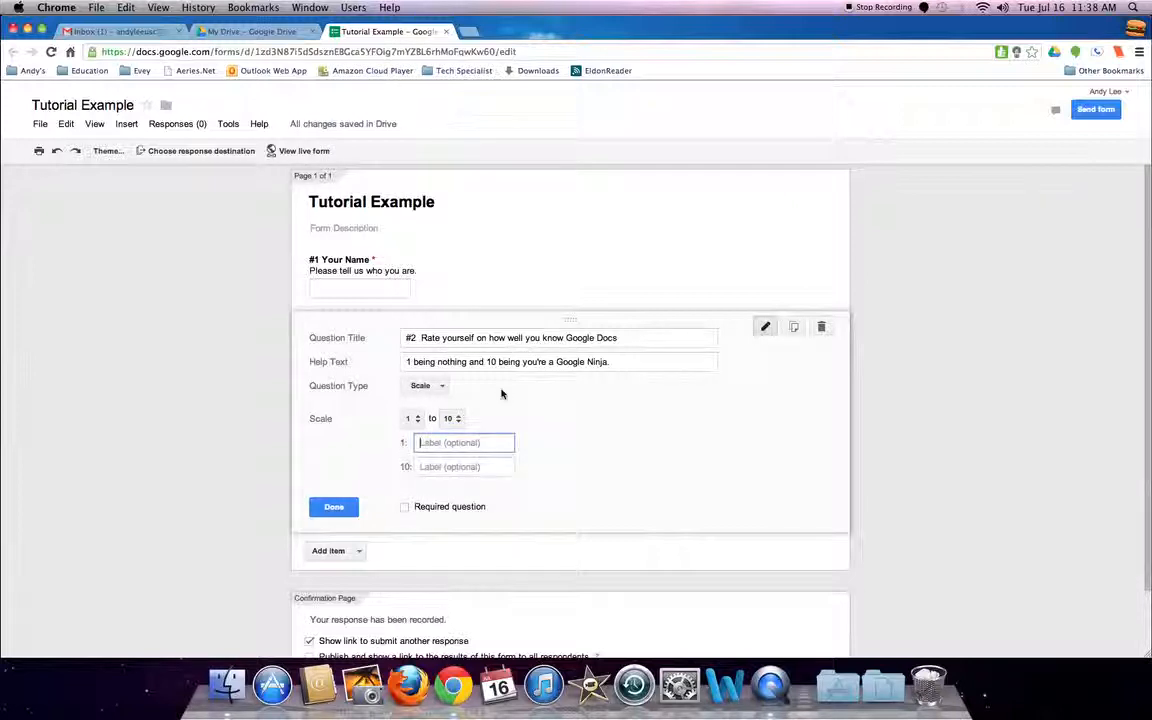
text(Nothing)
key(Tab)
text(N)
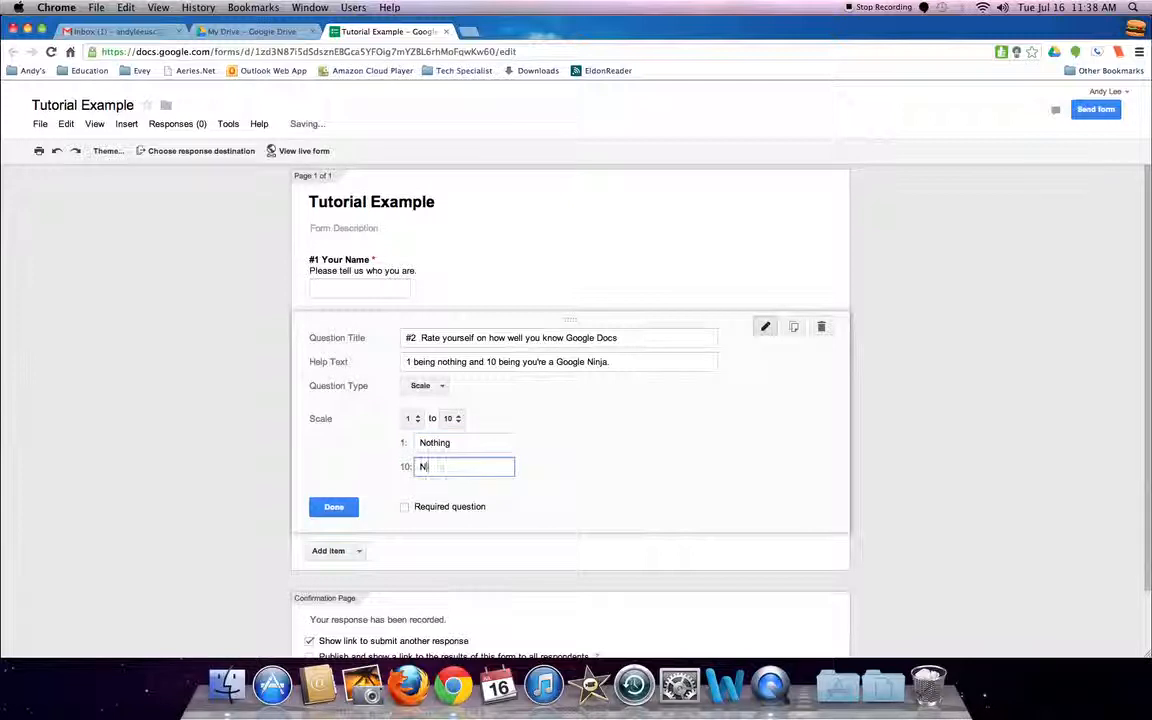
text(inja)
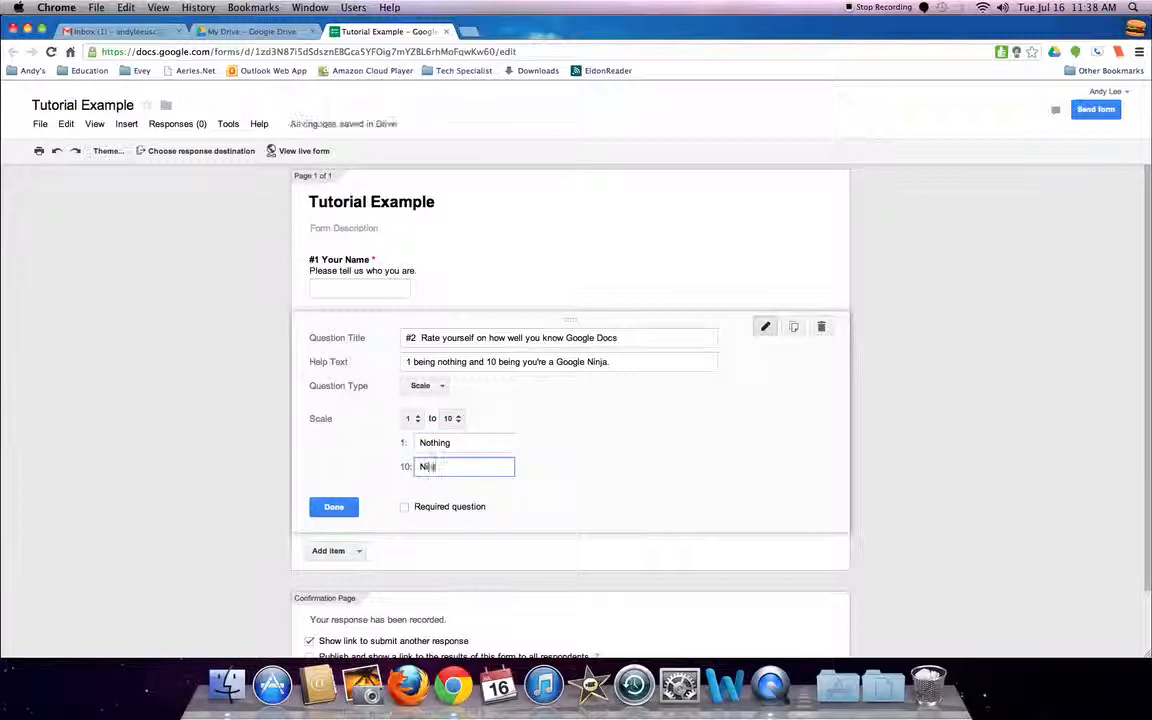
click(405, 507)
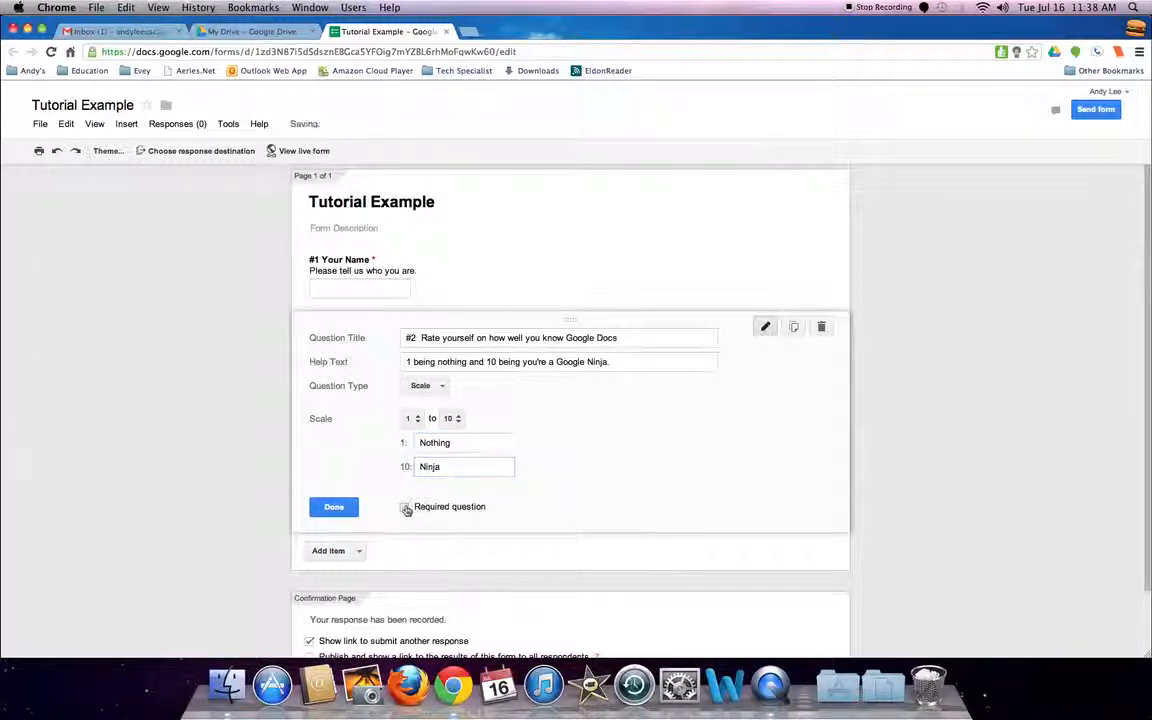
click(334, 507)
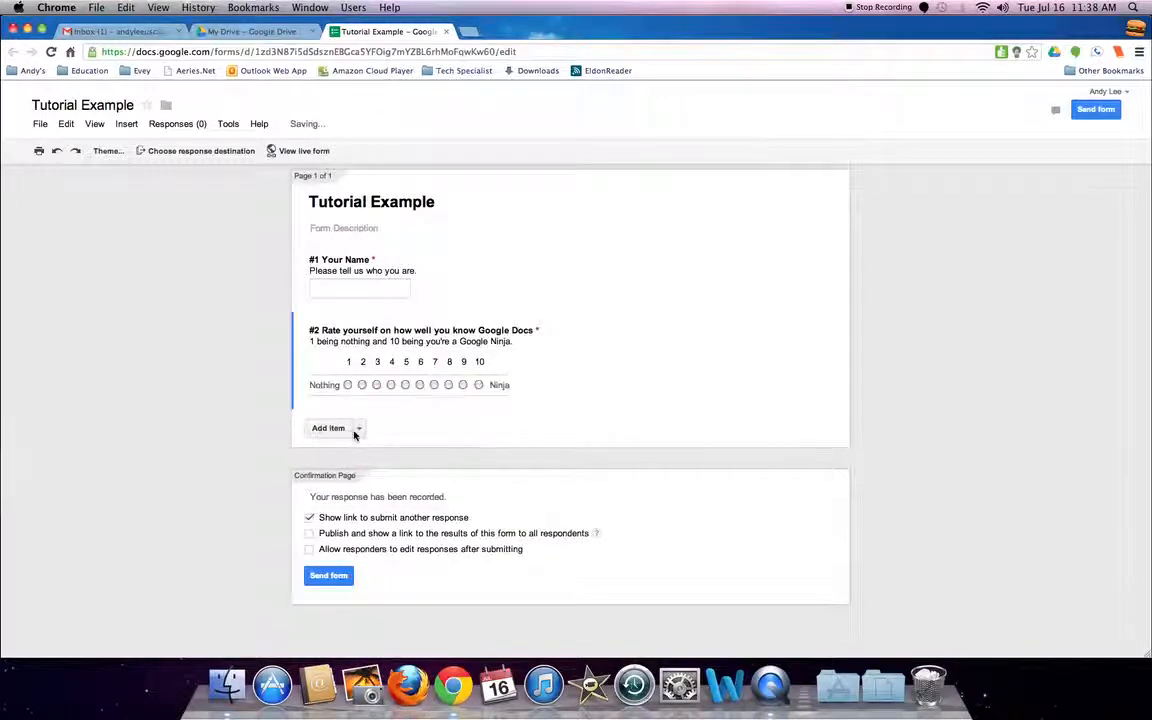
Step: Add a third question titled "#3 Questions or concerns about Google Docs or this training."
click(314, 432)
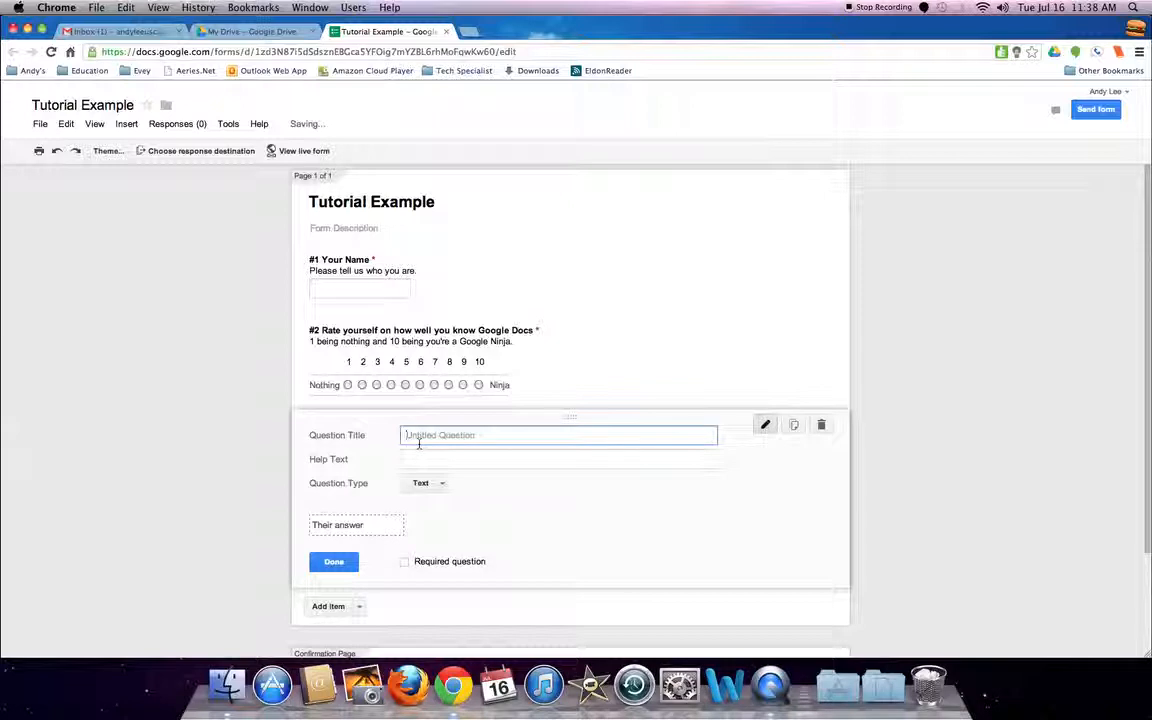
text(#3  Questions or)
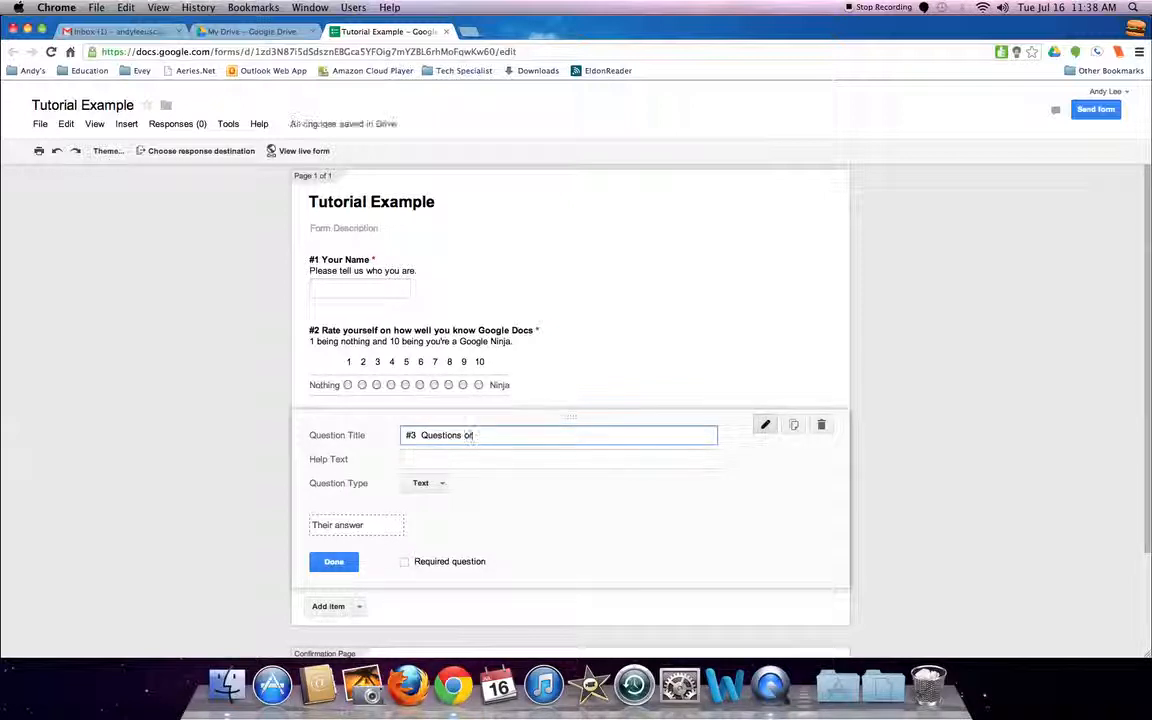
text( commerns about )
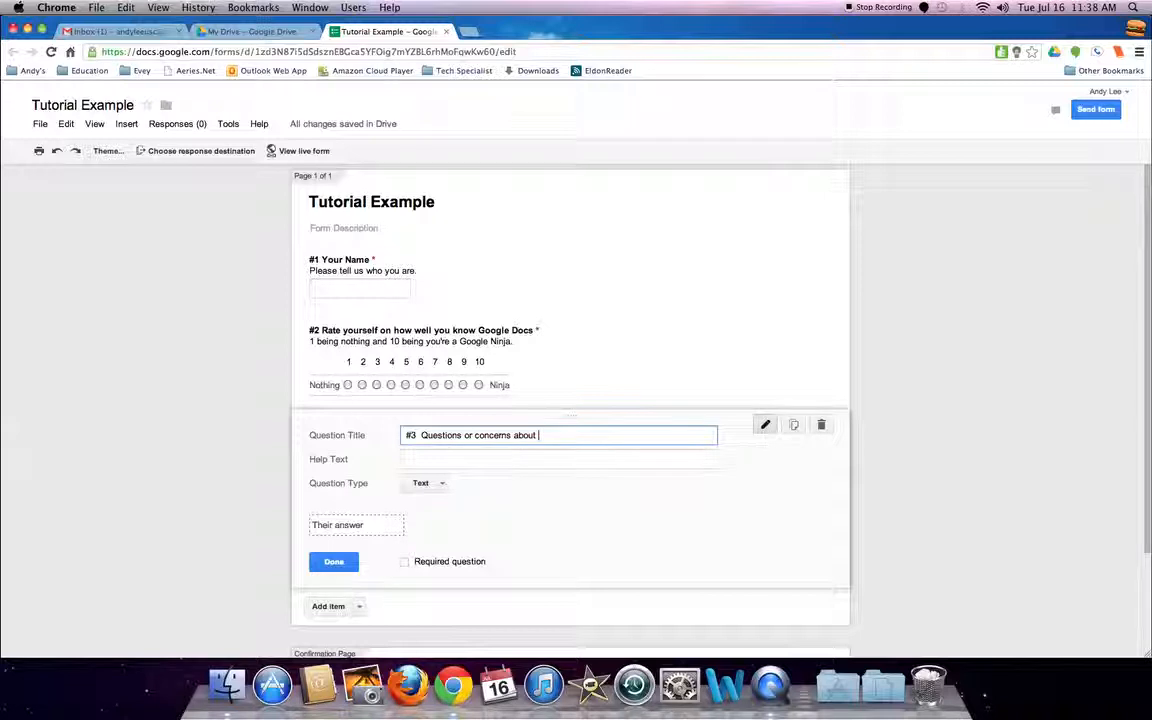
text(Google Docs or this traini)
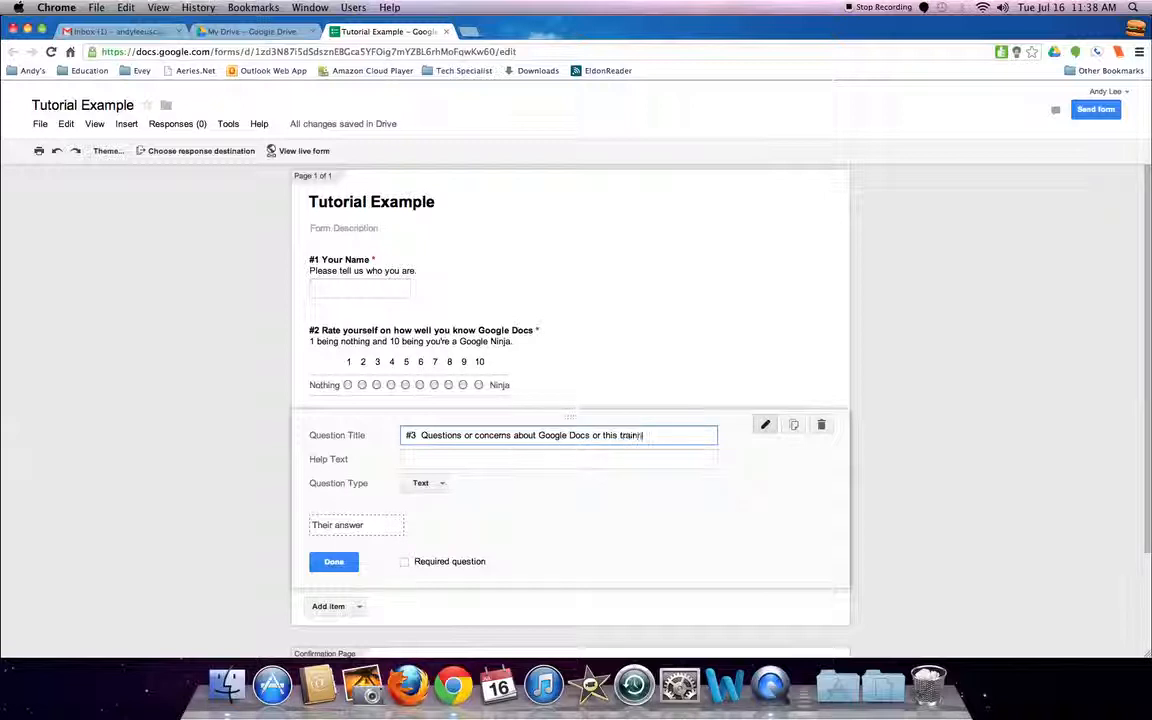
text(ng.)
Step: Set the third question's type to Paragraph text, make it required and finish editing it
click(438, 484)
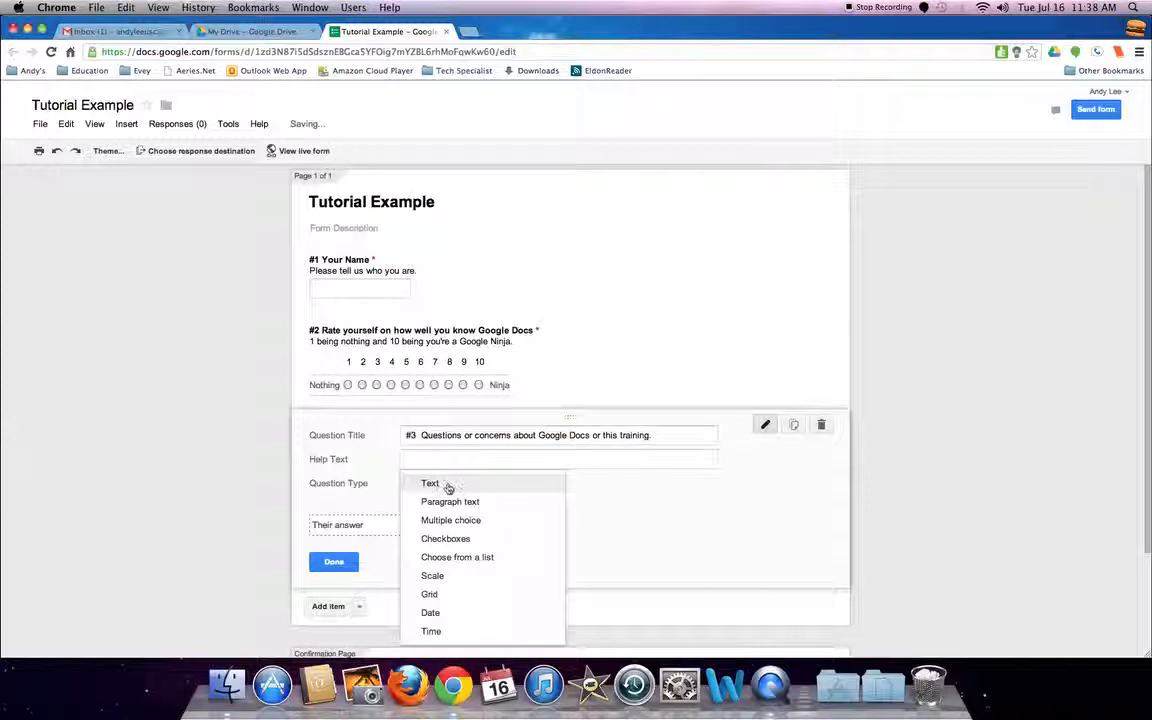
click(451, 501)
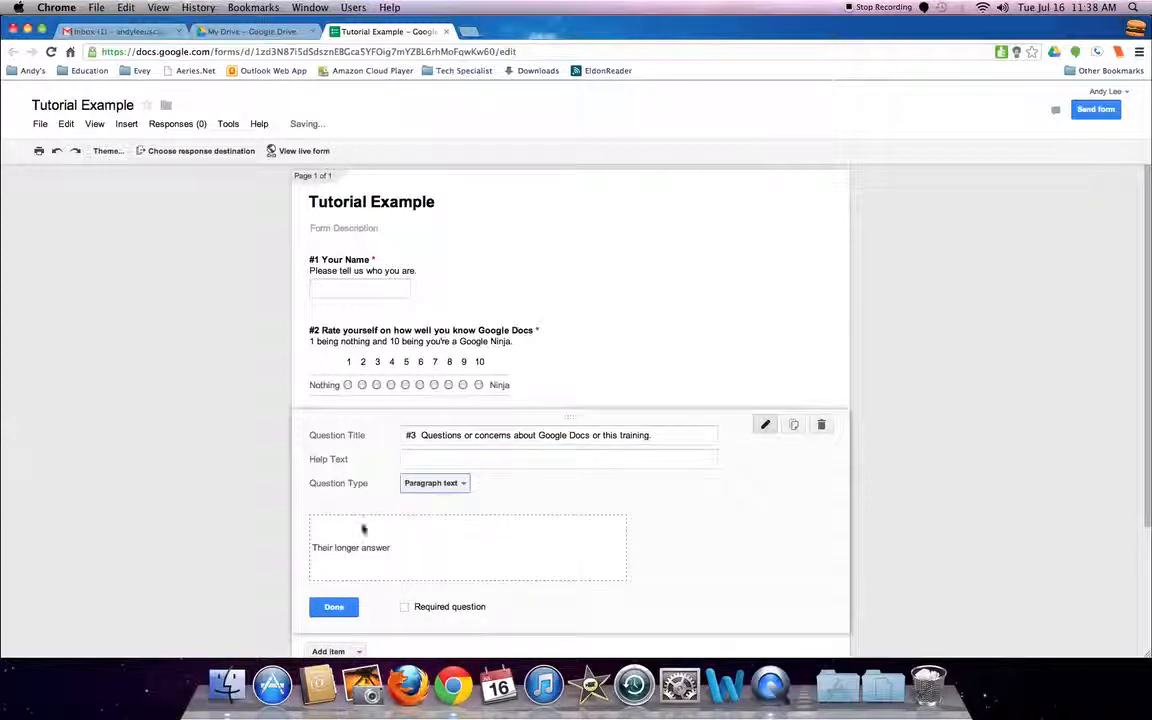
click(404, 610)
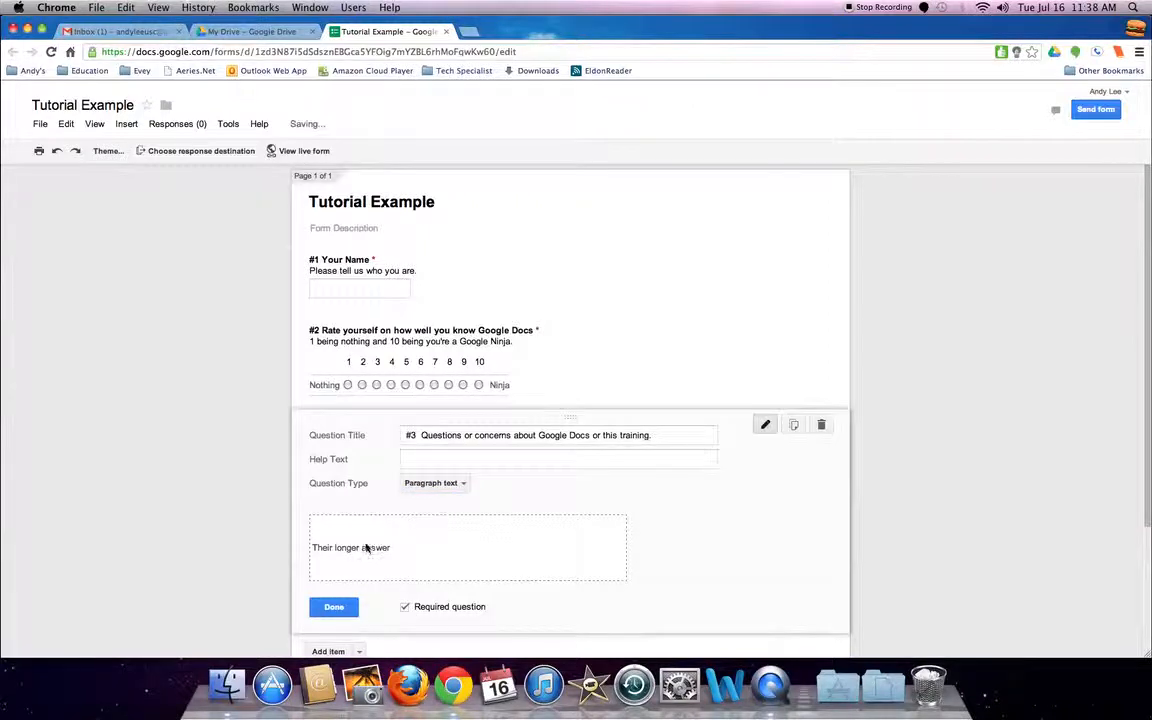
scroll(355, 545, down, 3)
click(342, 487)
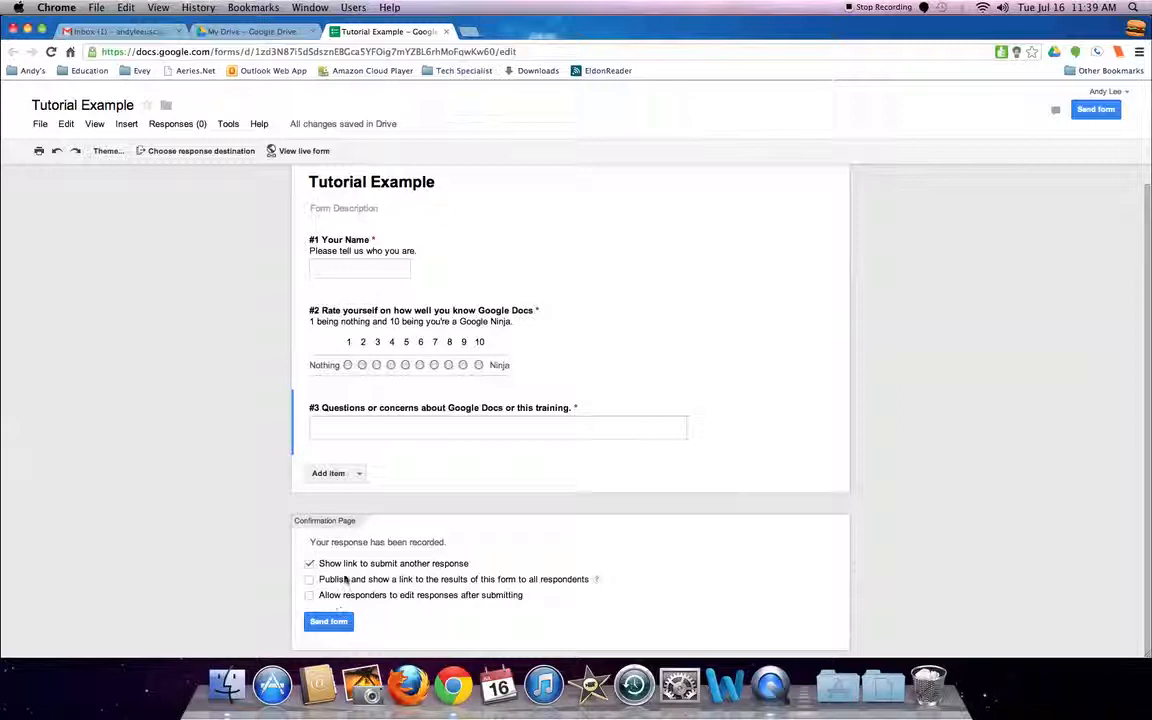
Step: Open the live form, enter the respondent's name and choose a rating of 8 for the second question
click(302, 152)
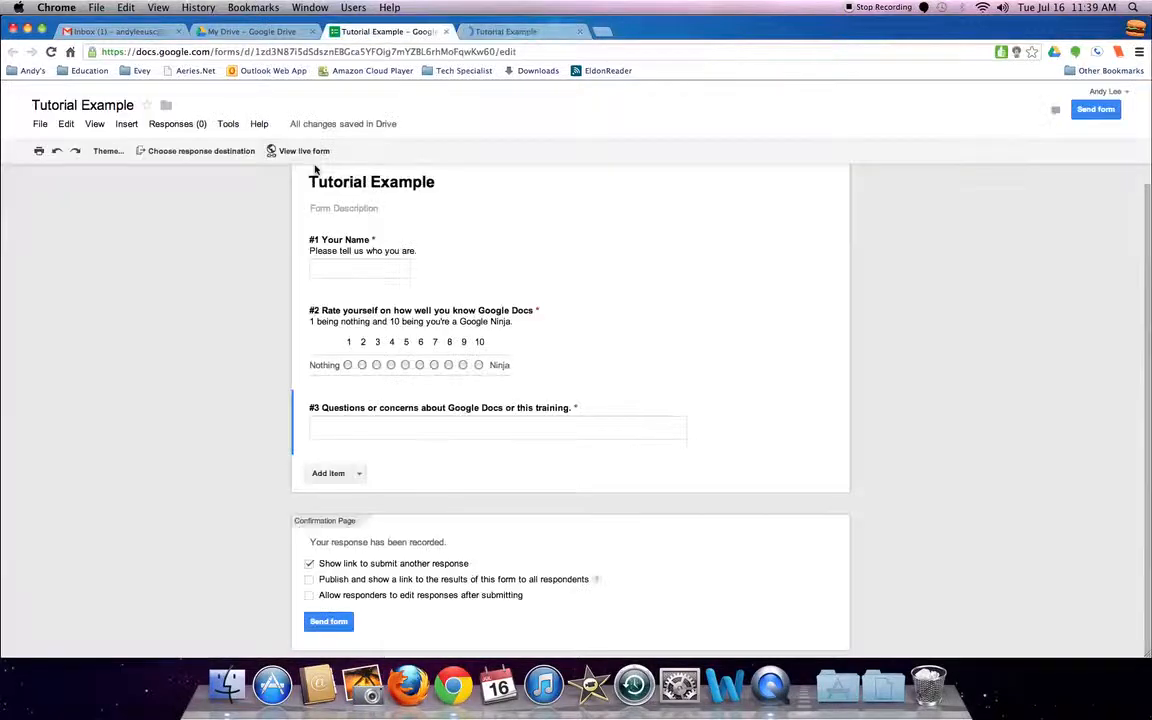
click(540, 34)
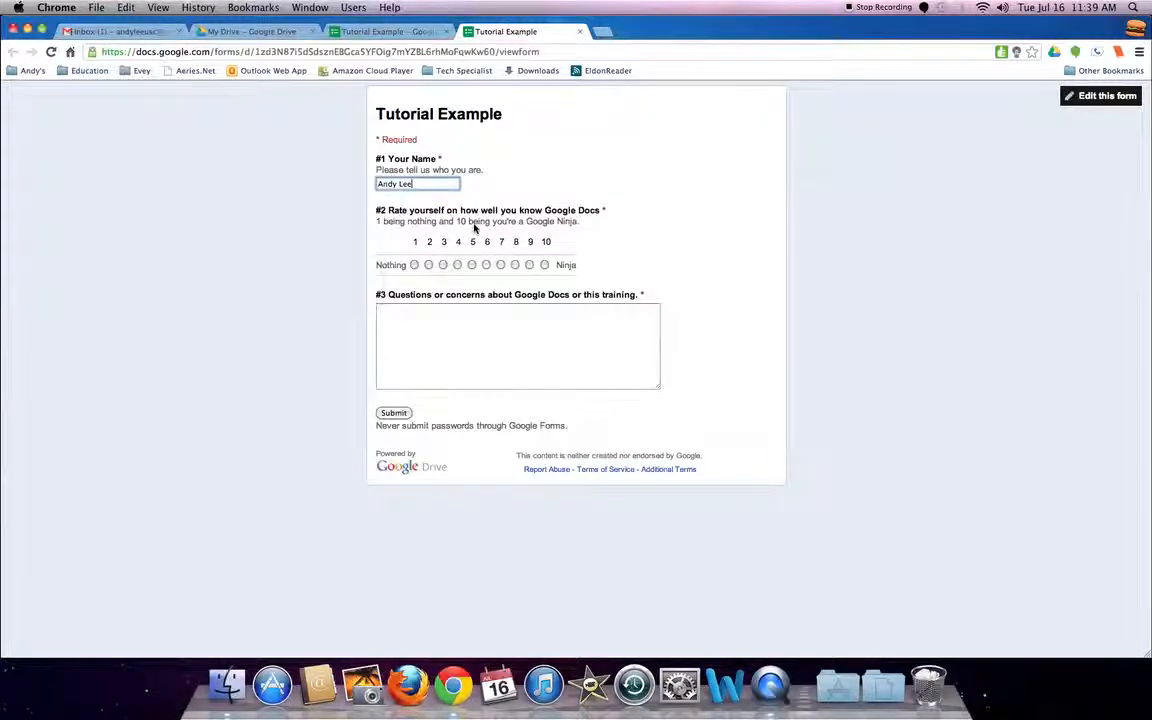
click(514, 266)
Step: Answer the third question with "Hope you cover scripts when you get a chance." and submit the response
click(497, 339)
text(Hope you cover )
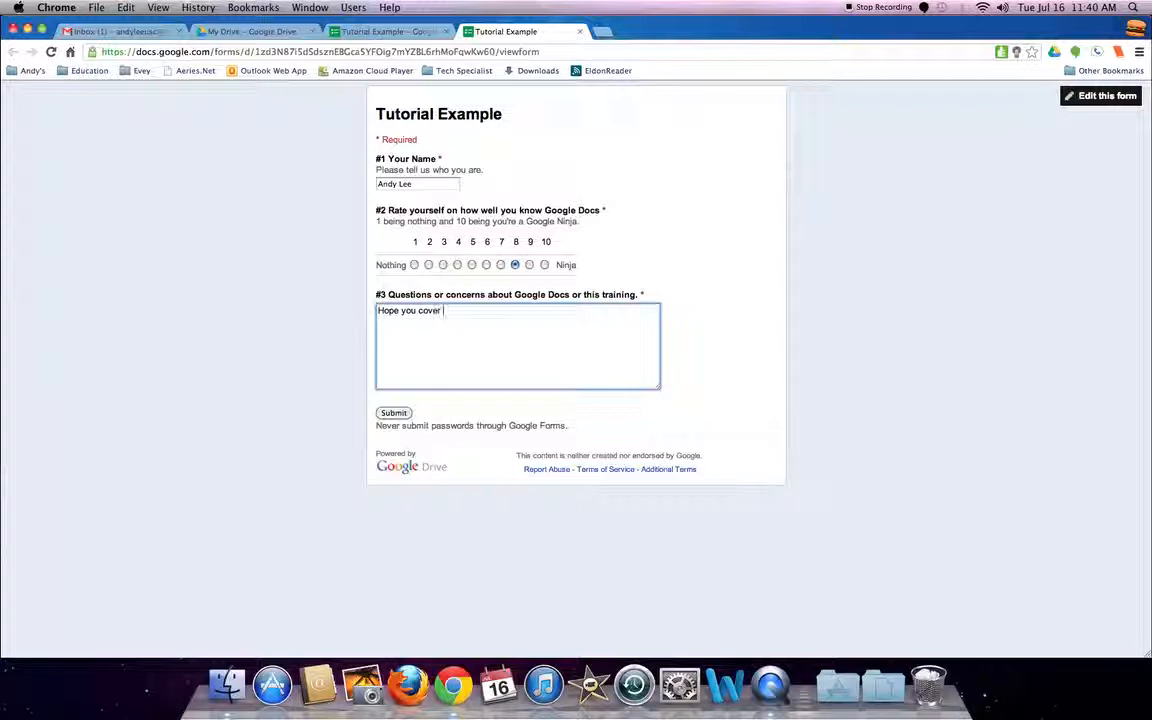
text(scrip)
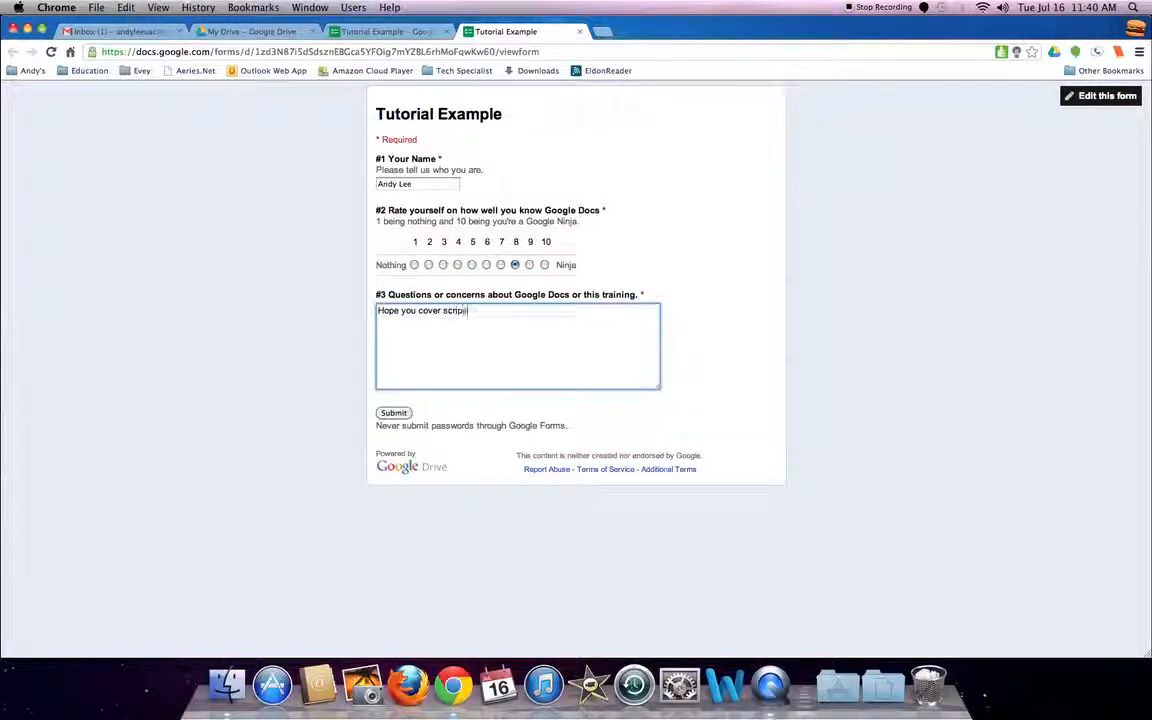
text(ts wihen you get a chance.)
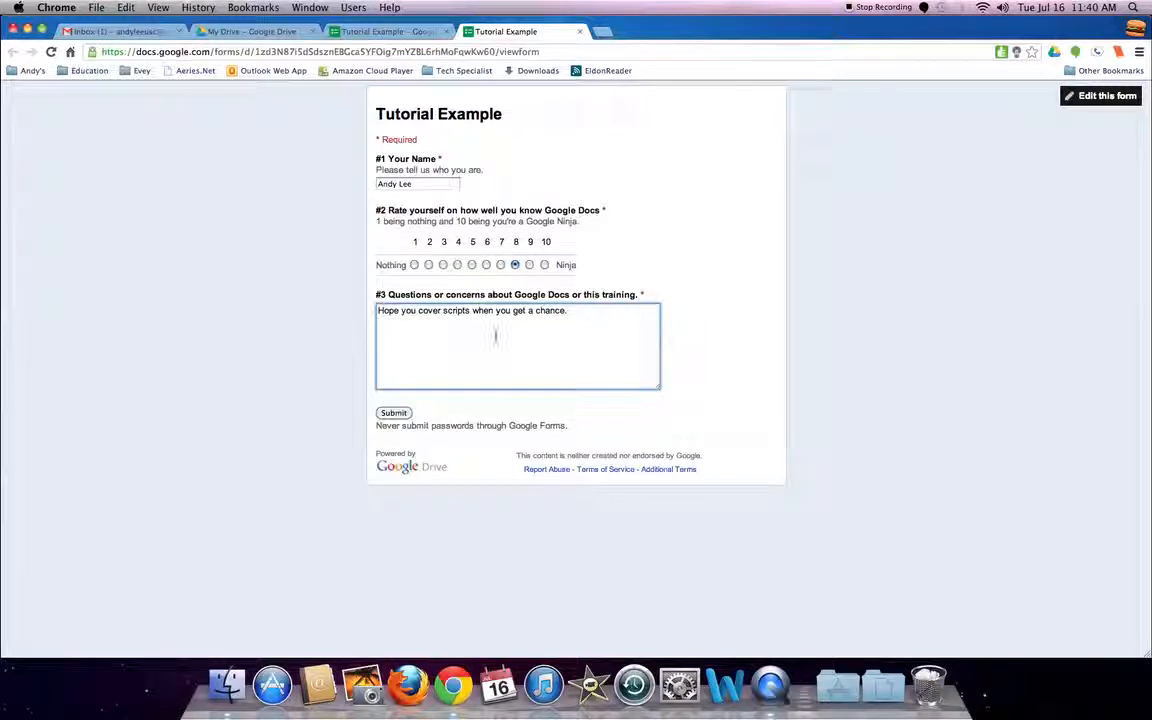
click(392, 414)
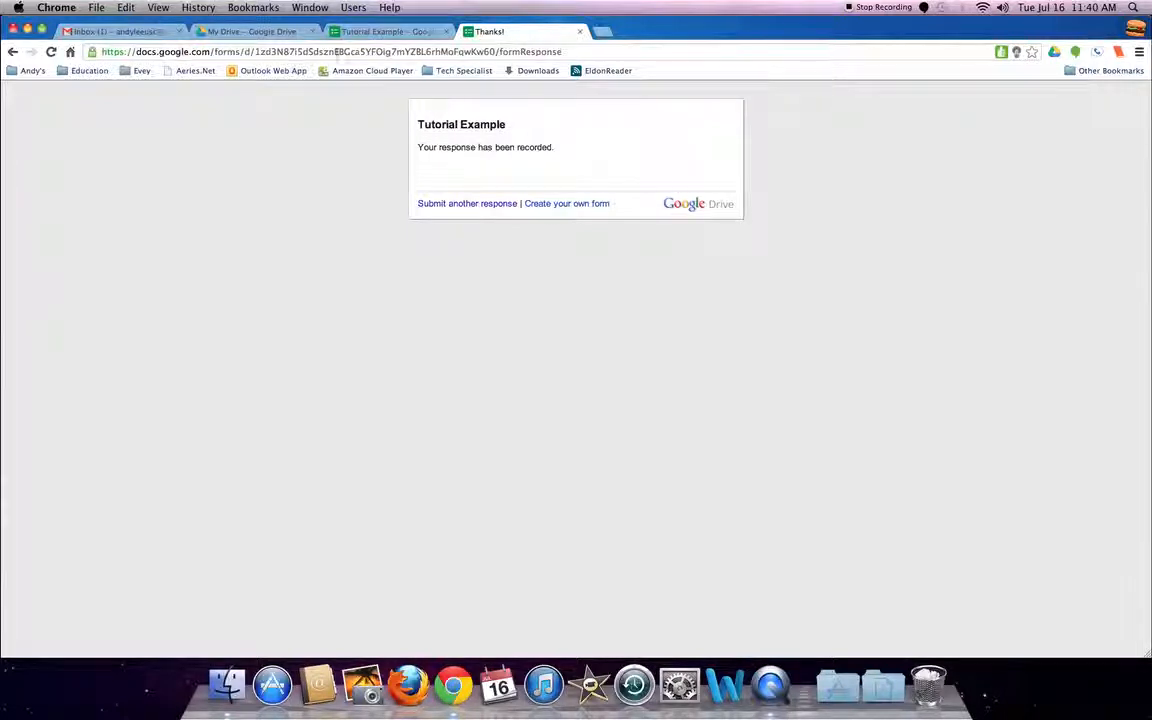
Step: Reopen the blank live form for another response and copy its full web address
click(463, 203)
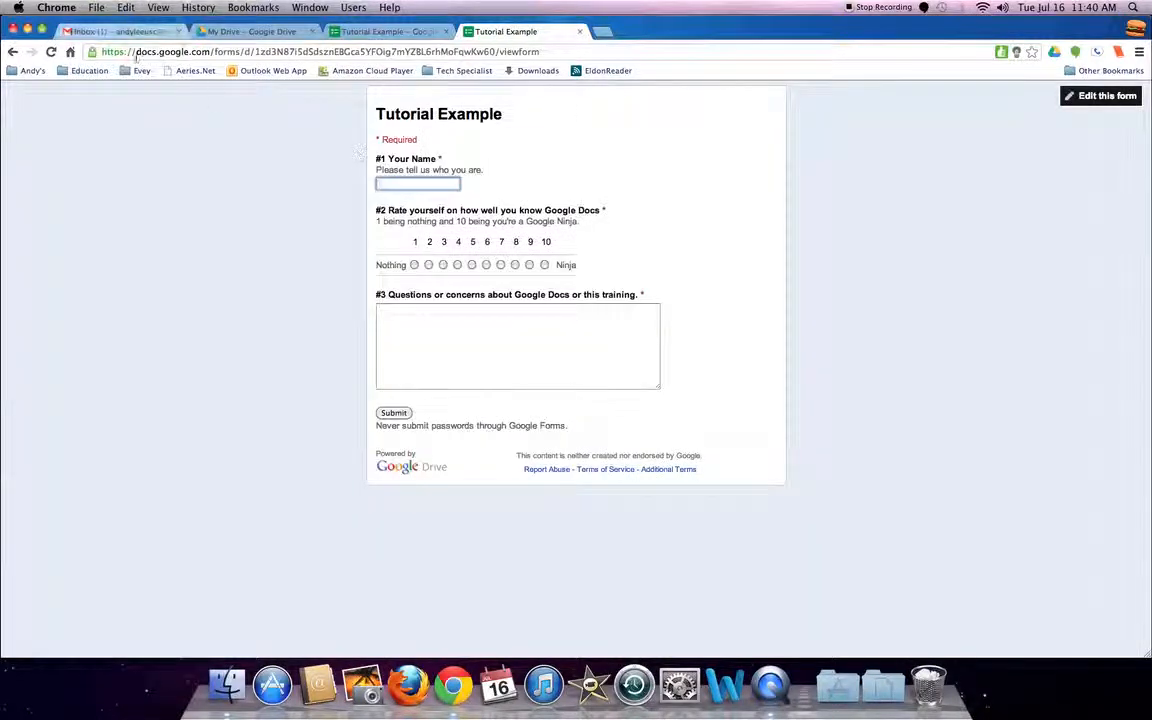
click(233, 52)
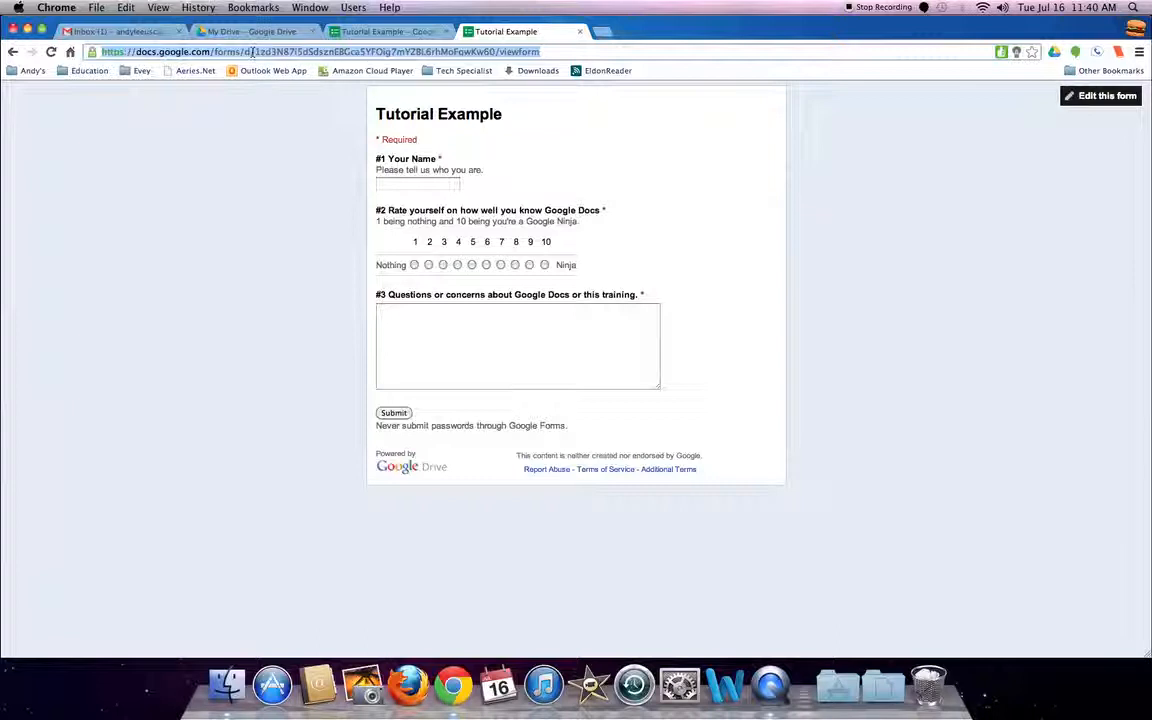
right_click(253, 52)
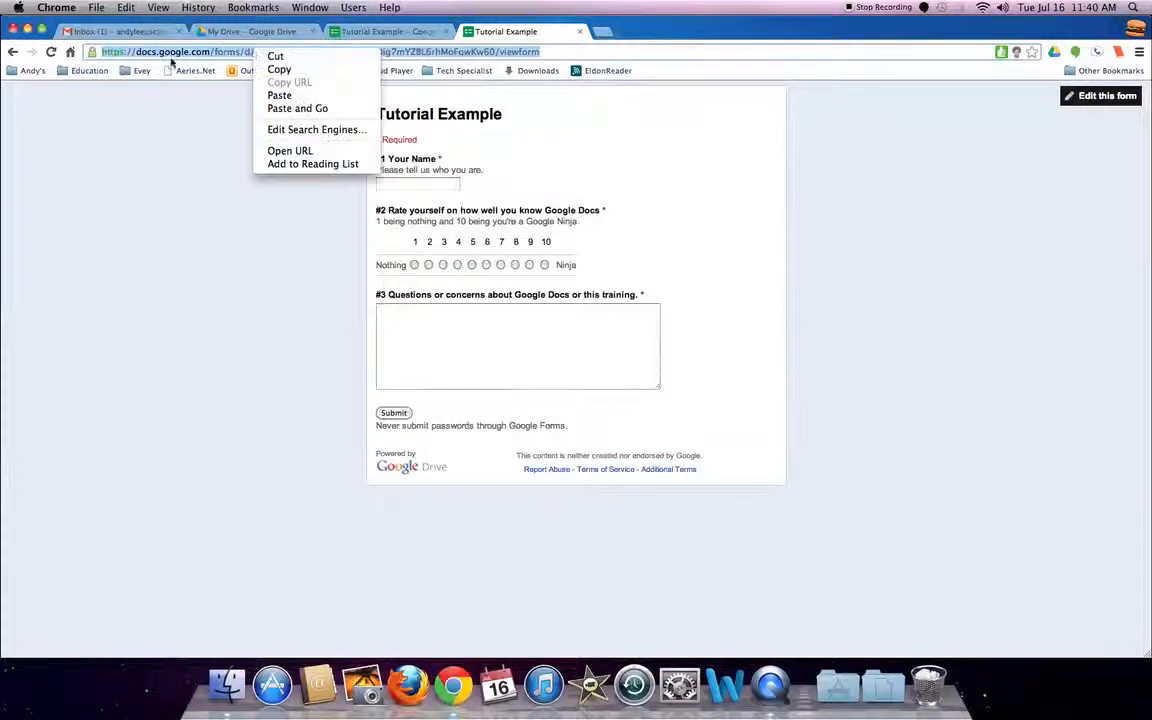
click(279, 69)
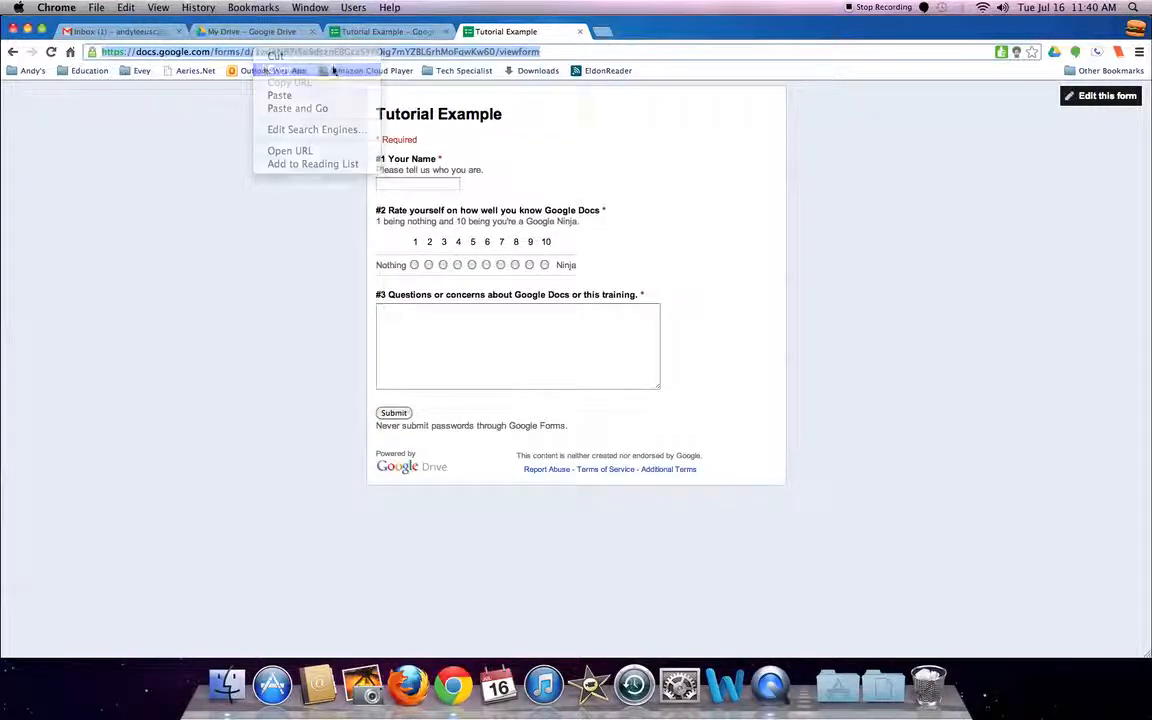
Step: Open bitly.com in a new browser tab
click(603, 32)
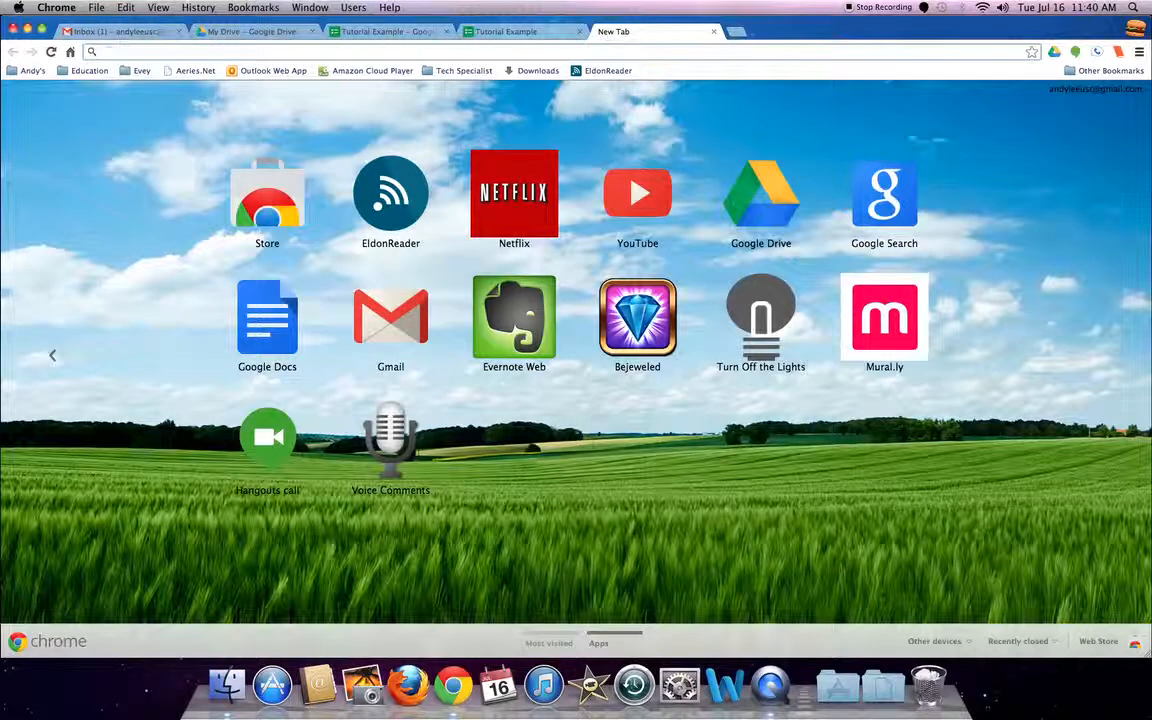
text(bitly.com)
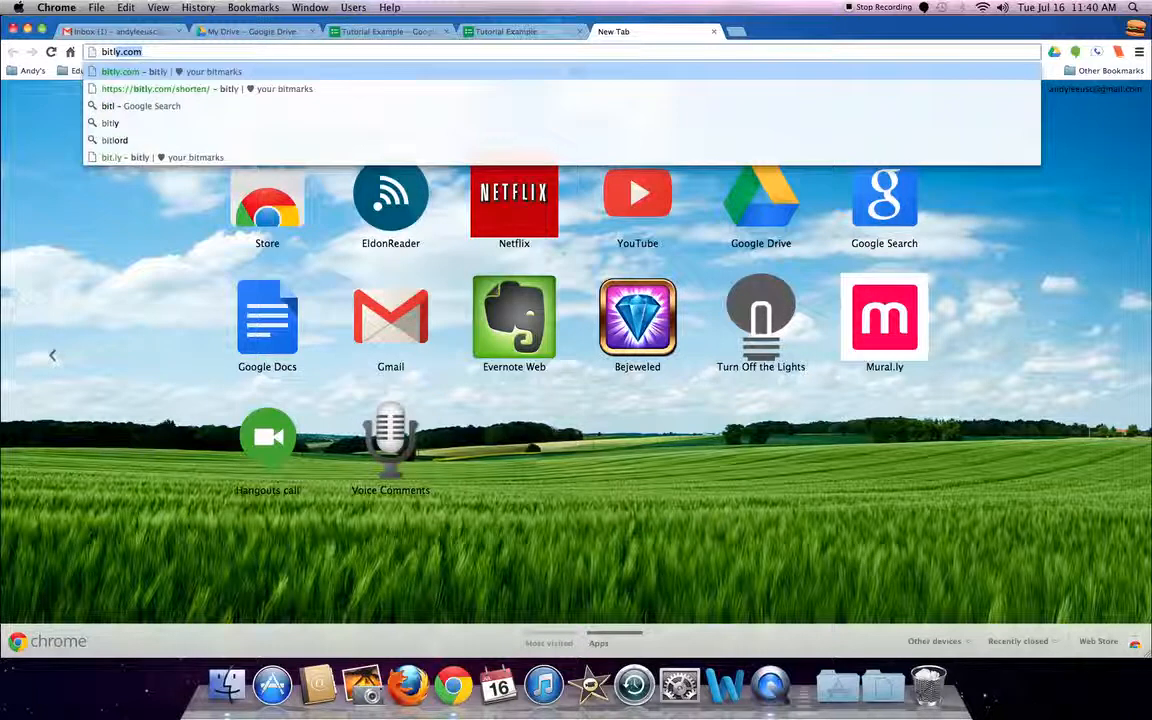
key(Return)
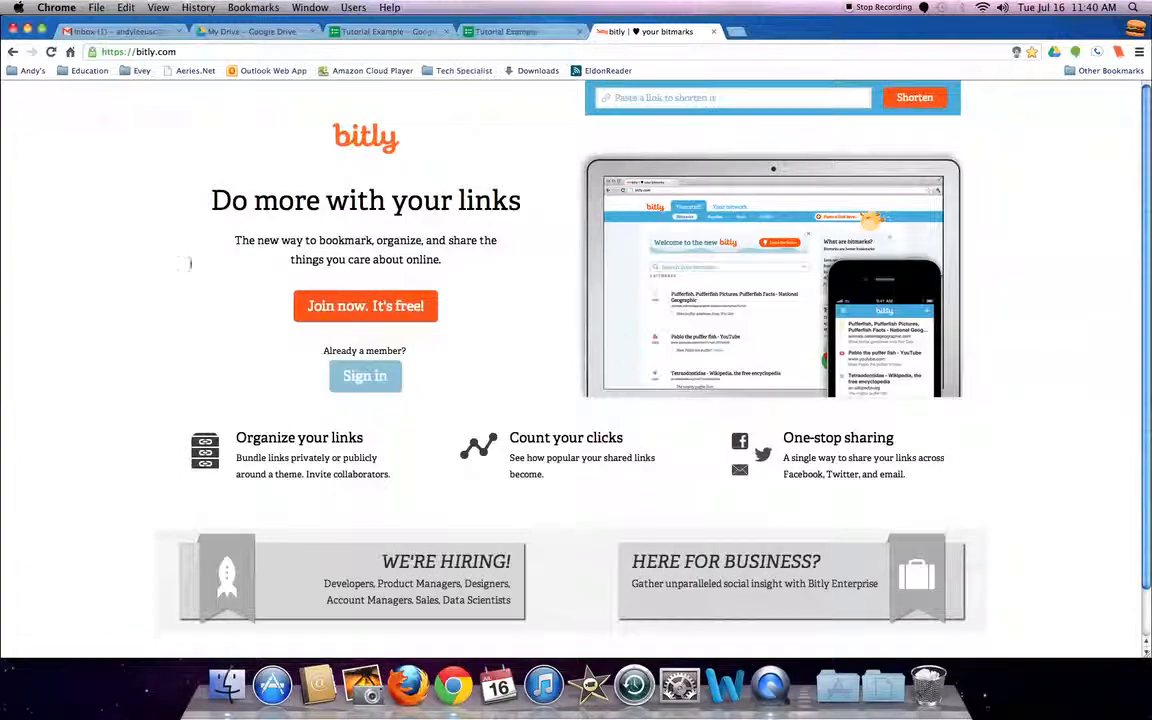
Step: Paste the copied form address into Bitly, shorten it and copy the resulting short link
click(704, 98)
right_click(605, 101)
click(620, 161)
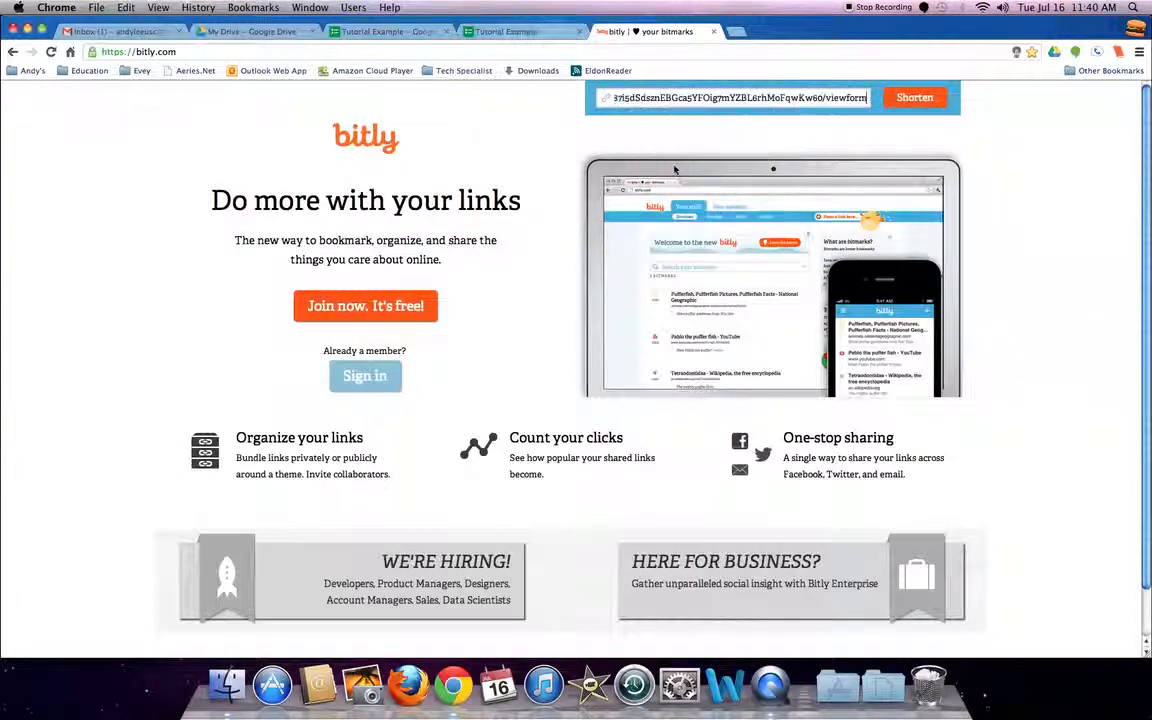
click(901, 101)
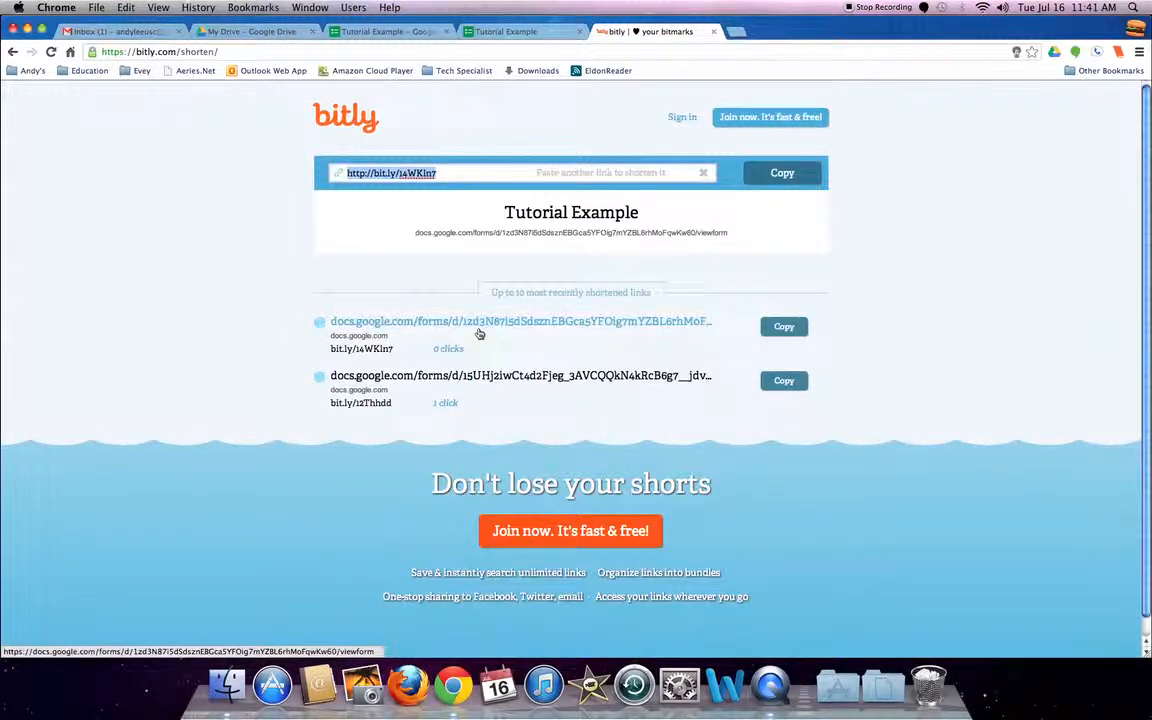
right_click(424, 182)
click(440, 229)
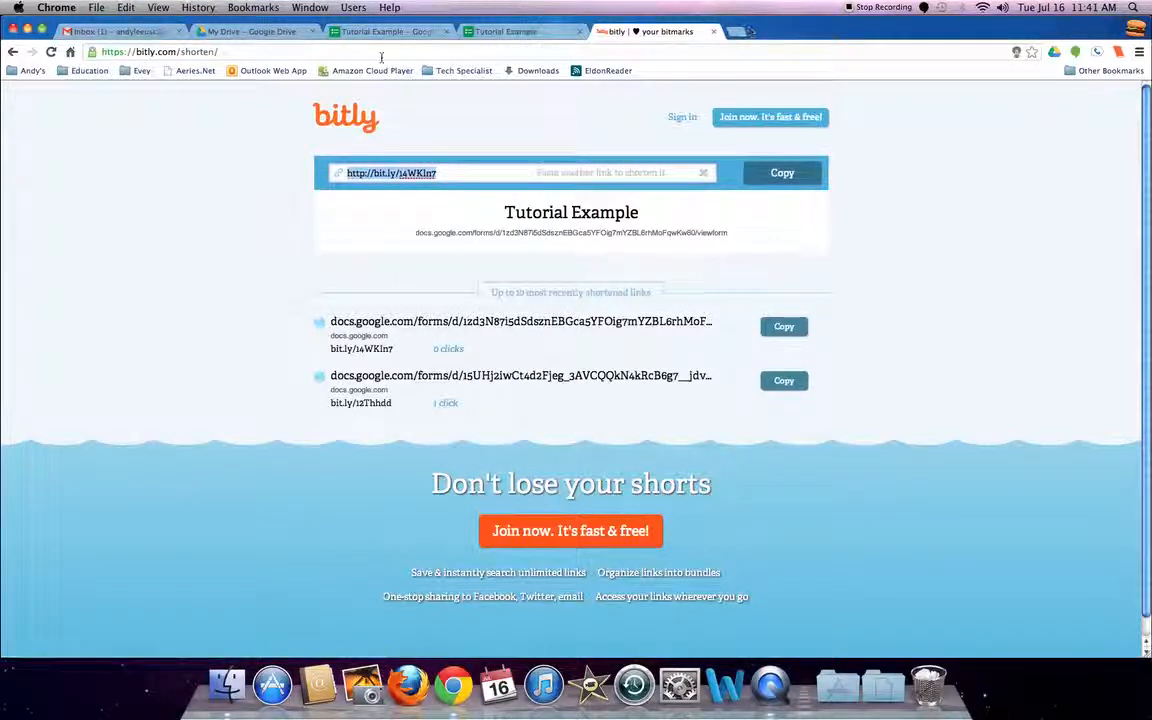
Step: Switch to Google Drive and create a new text document
click(256, 35)
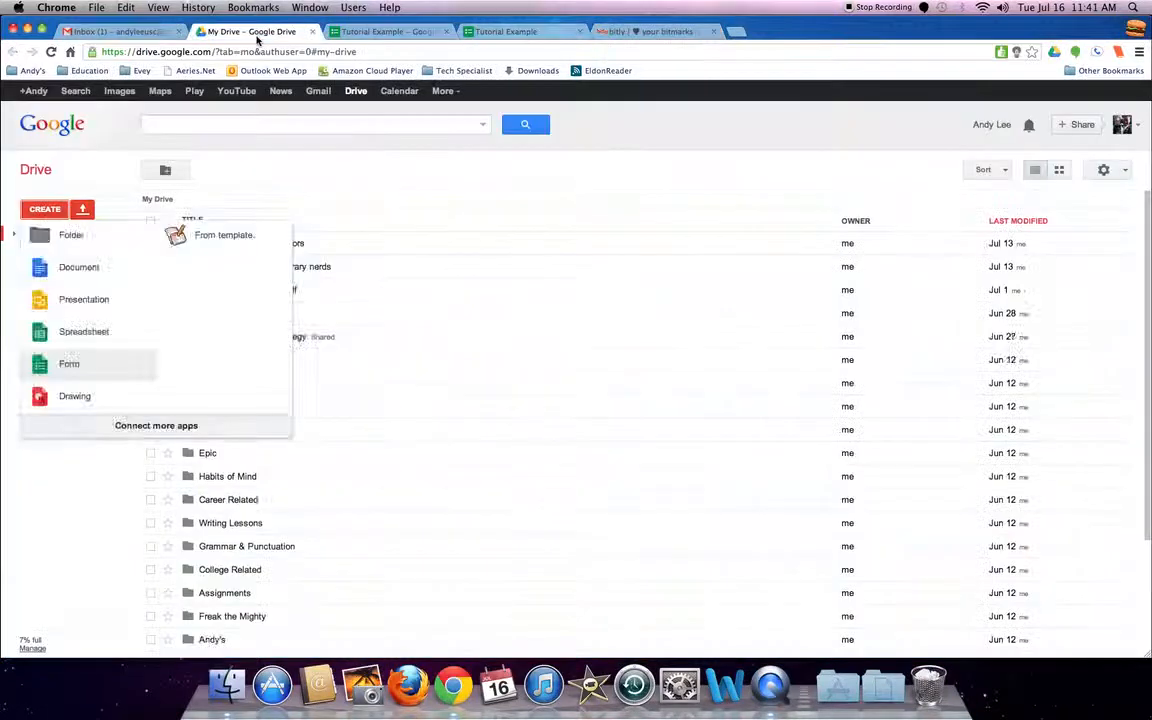
click(45, 209)
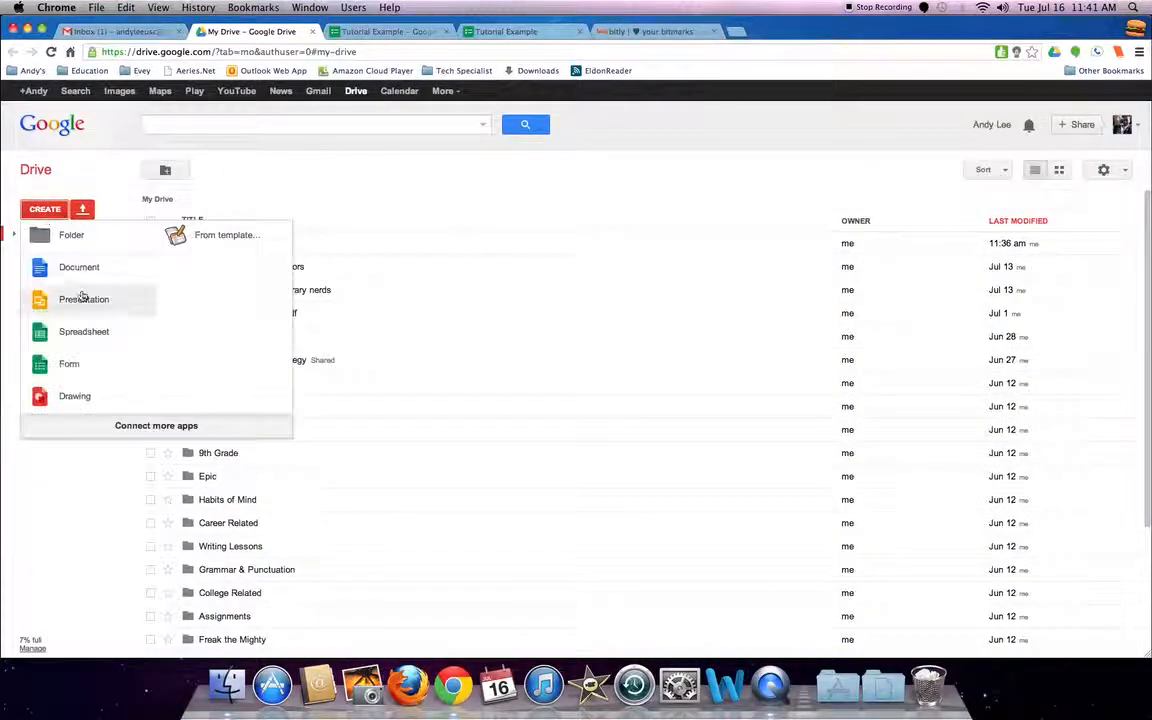
click(68, 264)
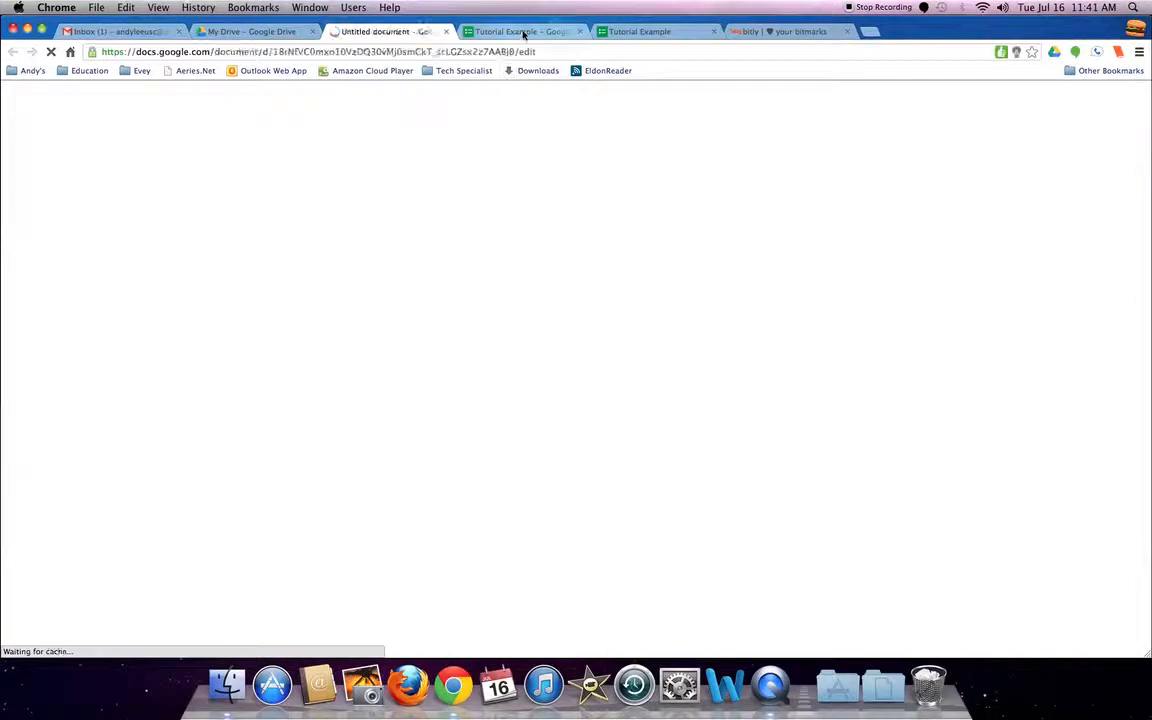
click(523, 35)
click(663, 31)
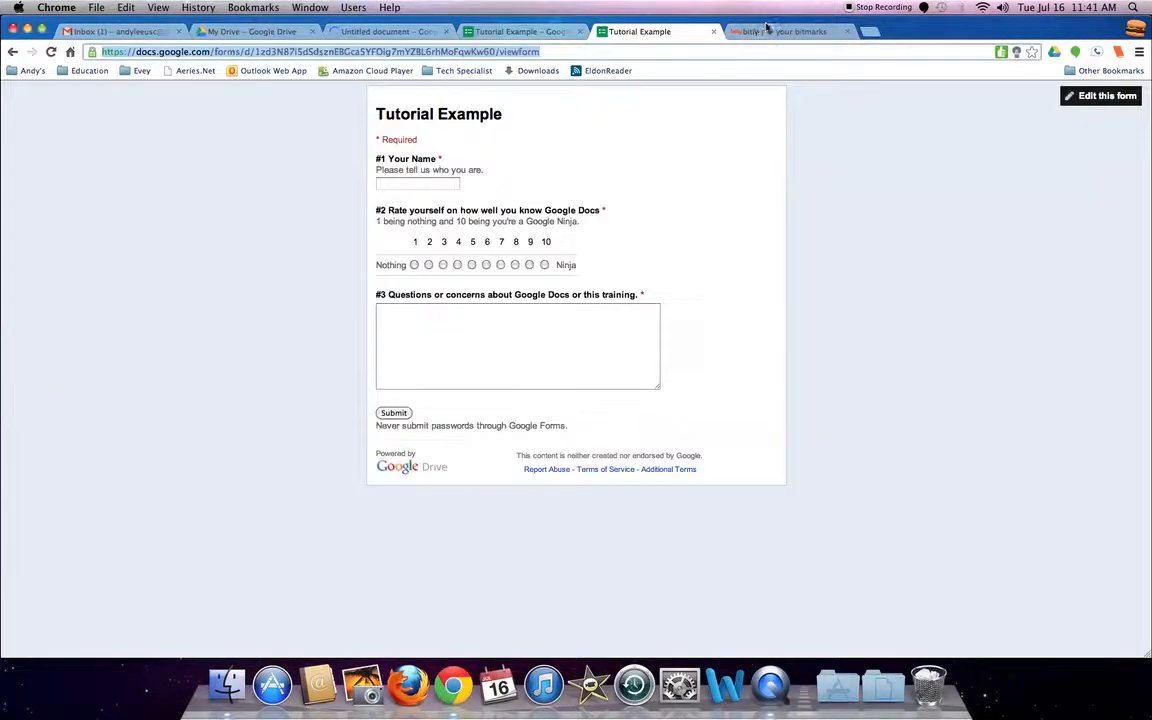
click(767, 29)
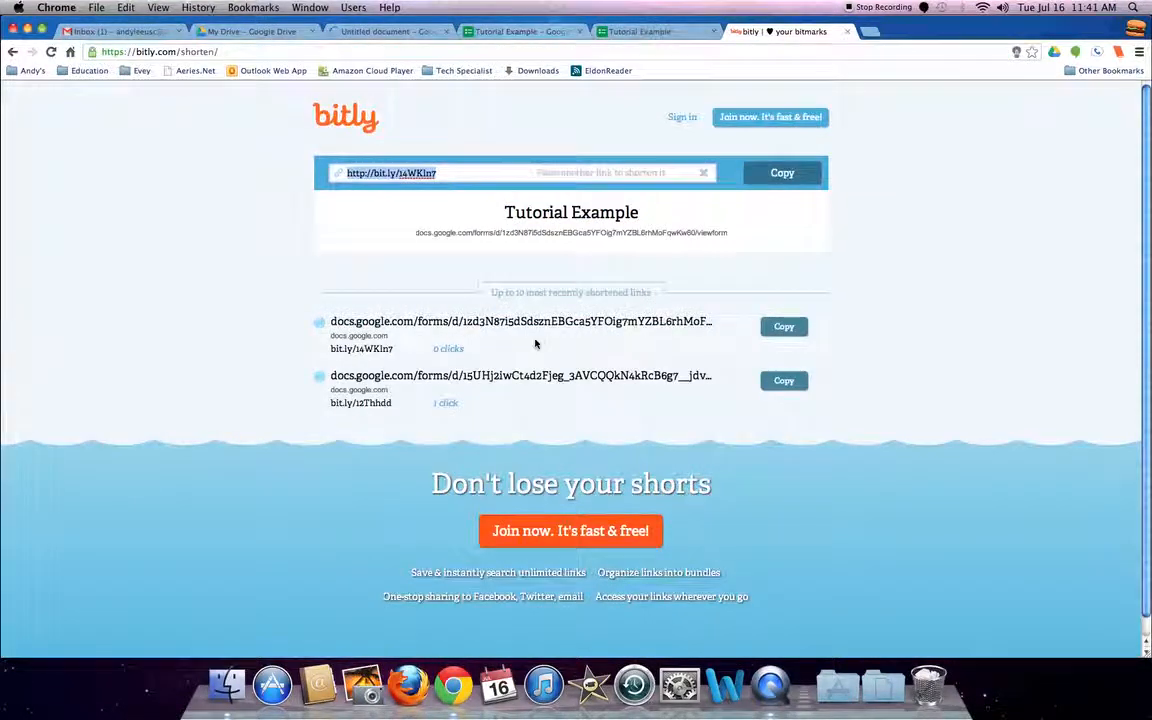
right_click(531, 34)
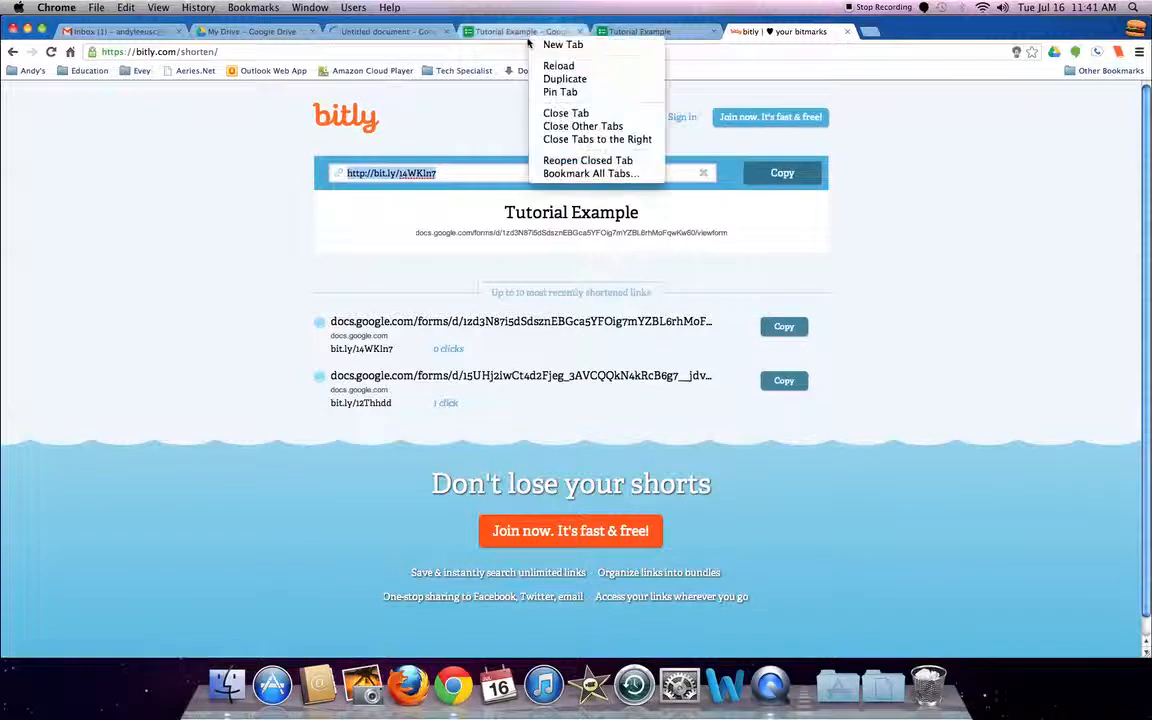
click(393, 36)
Step: Switch to the new untitled document and paste the copied short link at its beginning
click(391, 33)
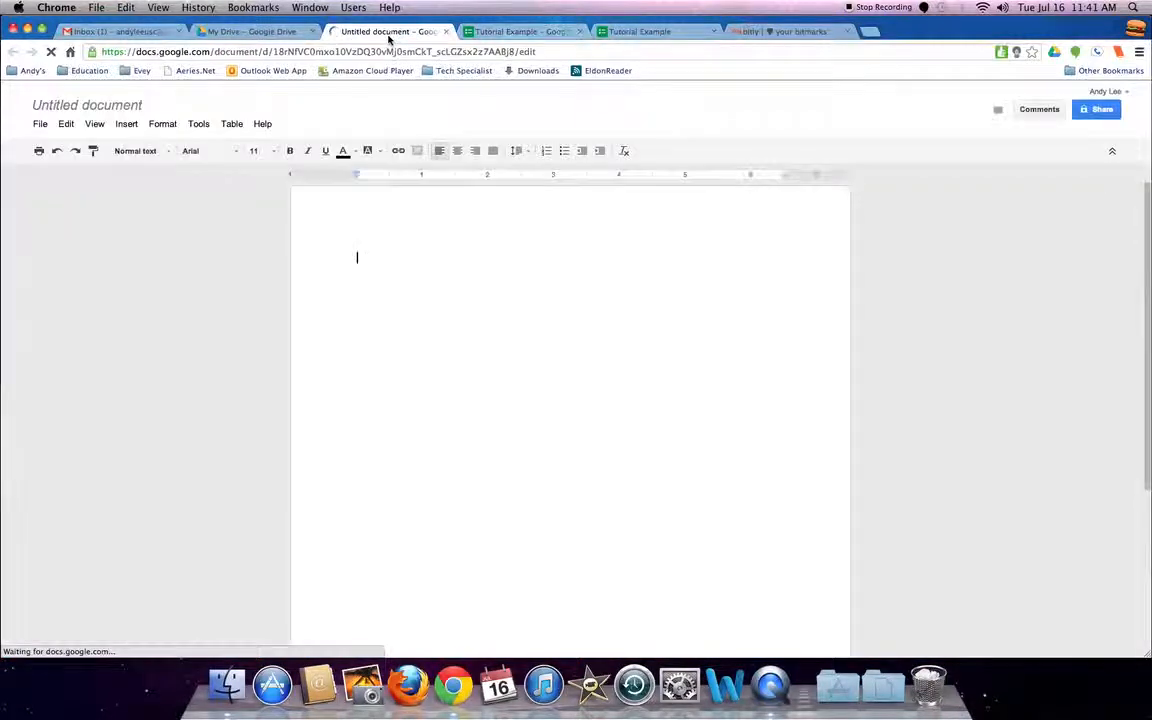
right_click(360, 258)
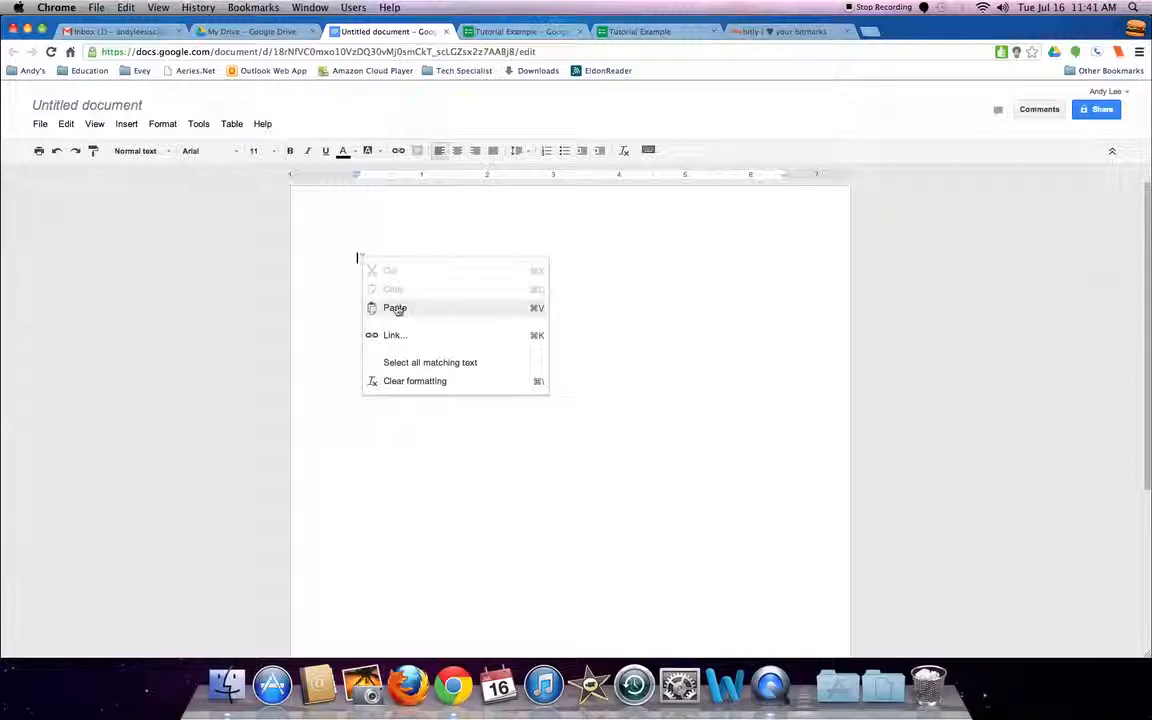
click(392, 309)
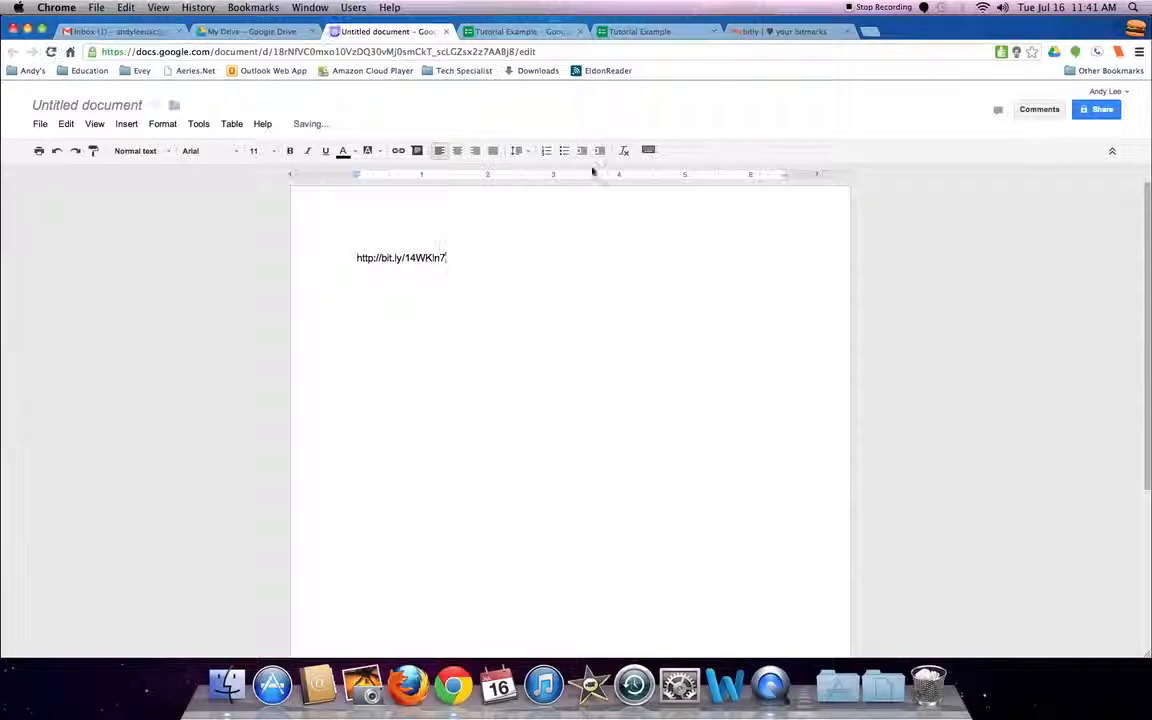
Step: Increase the browser's page zoom by six levels to enlarge the short link in the document
click(1139, 51)
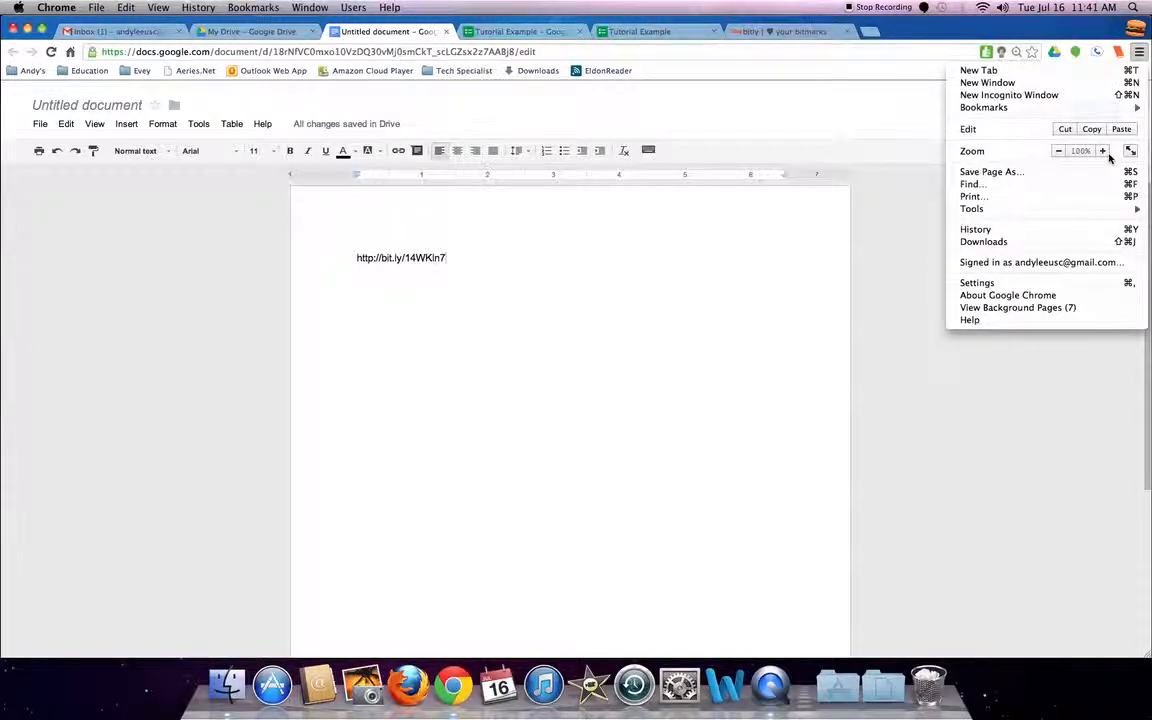
click(1104, 151)
click(1104, 151)
click(1104, 151)
click(1104, 151)
click(1104, 151)
click(1104, 151)
click(526, 568)
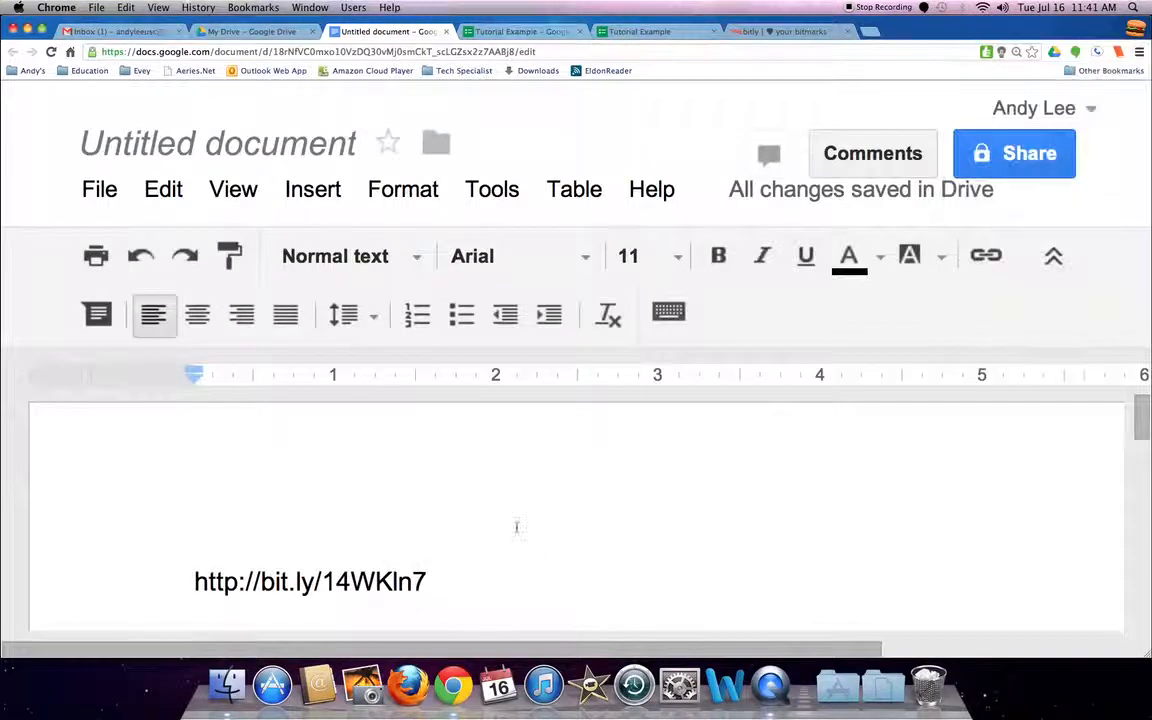
Step: Switch to the live Tutorial Example form and reduce the browser's page zoom to 100%
drag(1146, 437, 1146, 458)
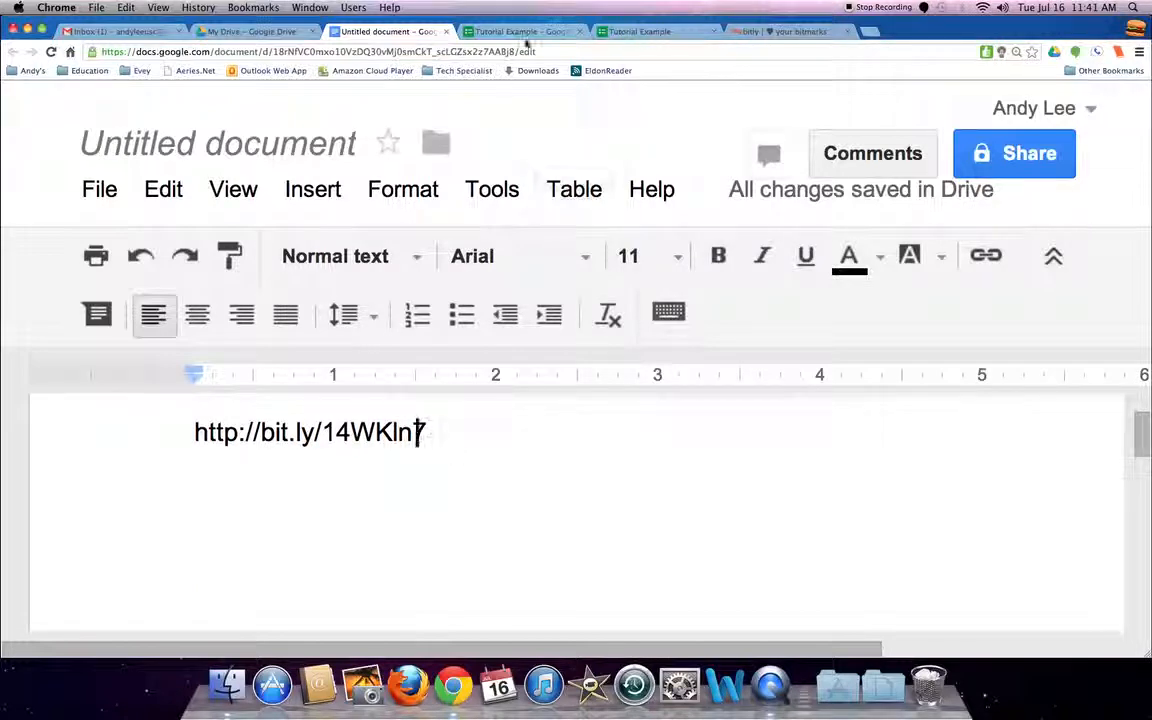
click(653, 31)
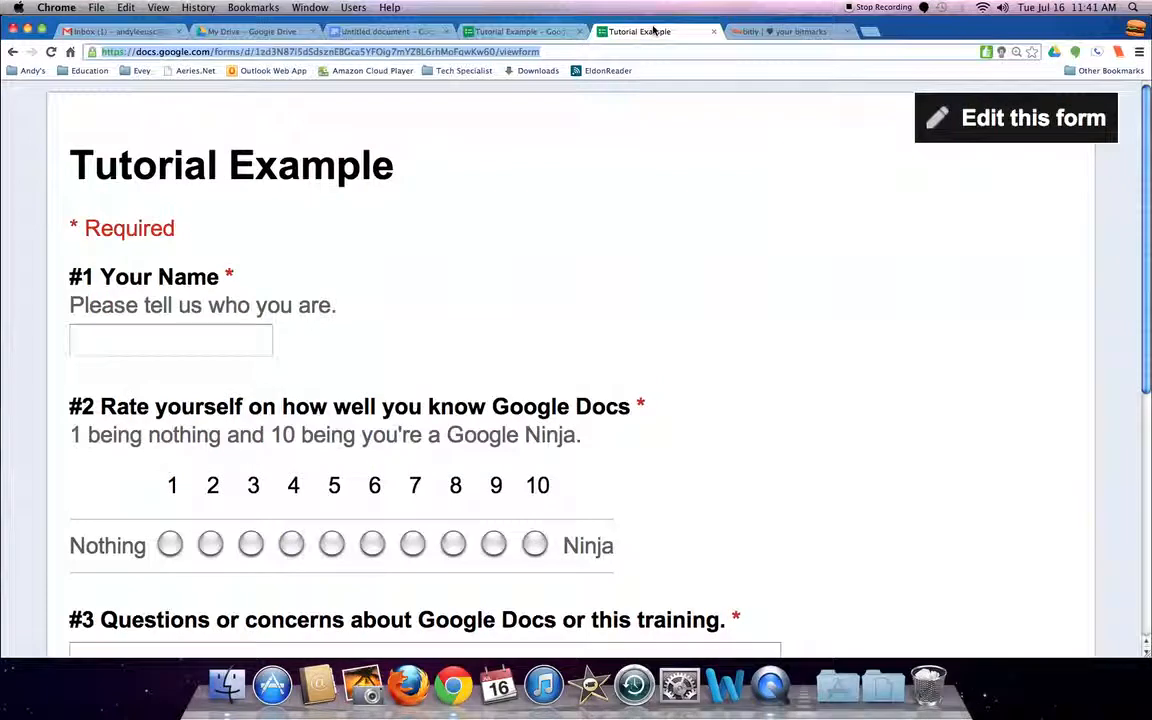
click(1139, 51)
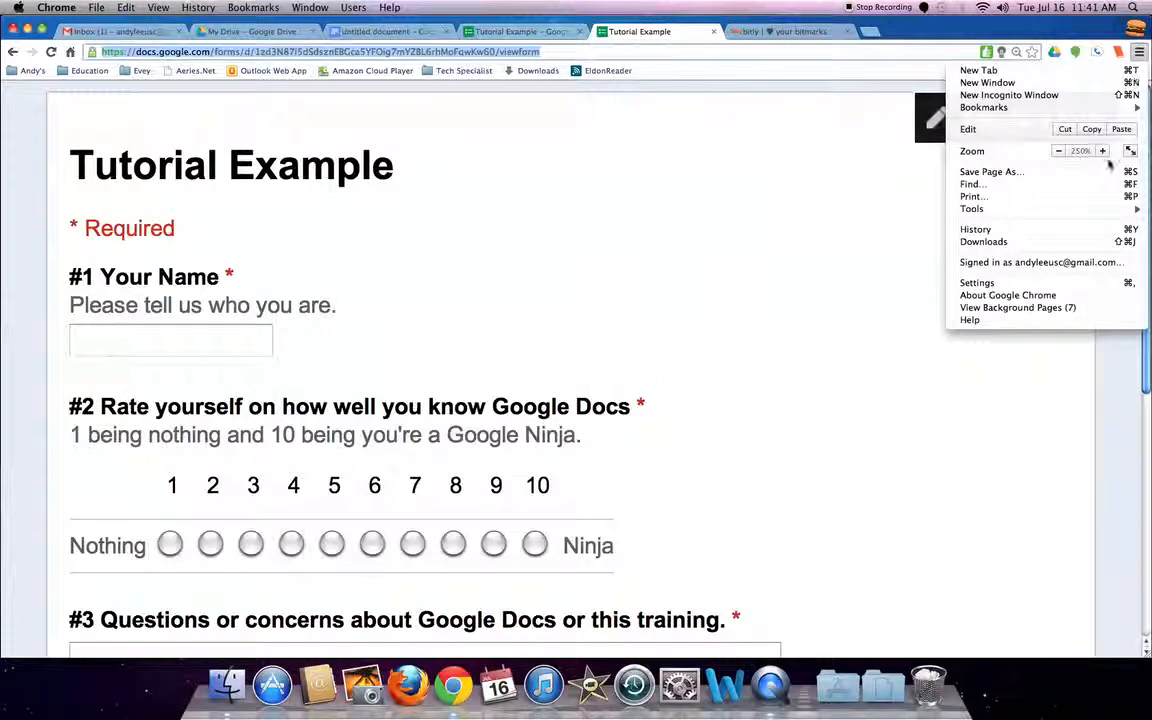
click(1058, 151)
click(1058, 151)
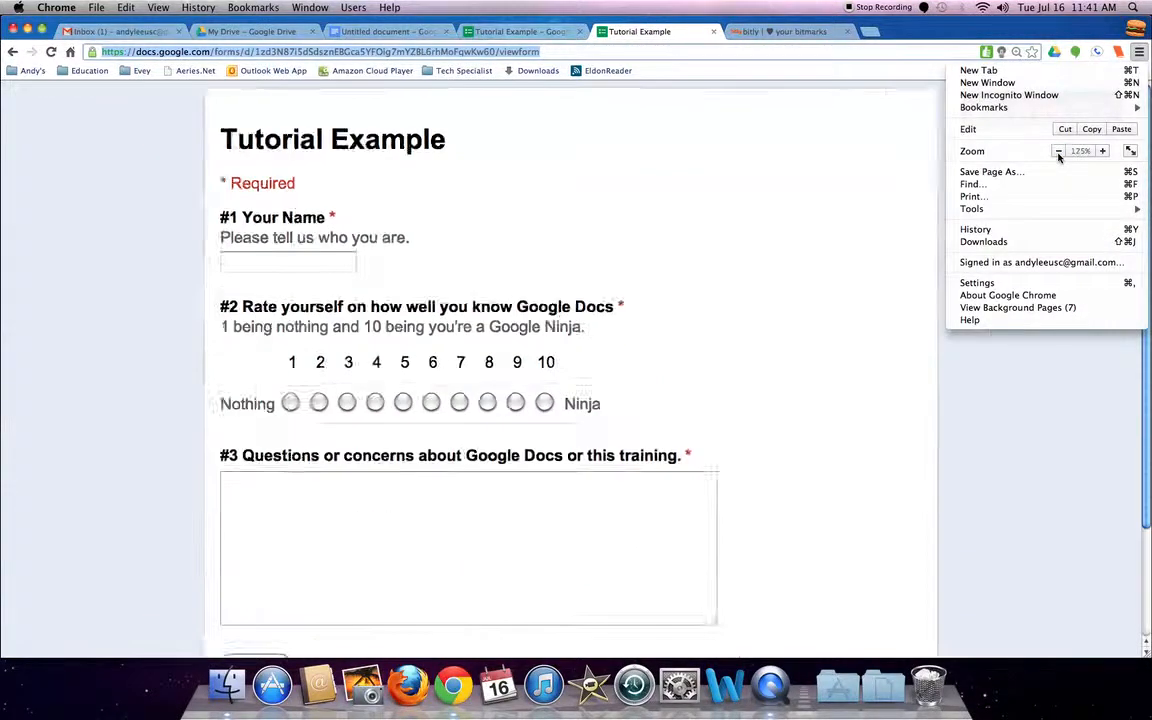
click(1058, 151)
click(1058, 151)
click(1058, 151)
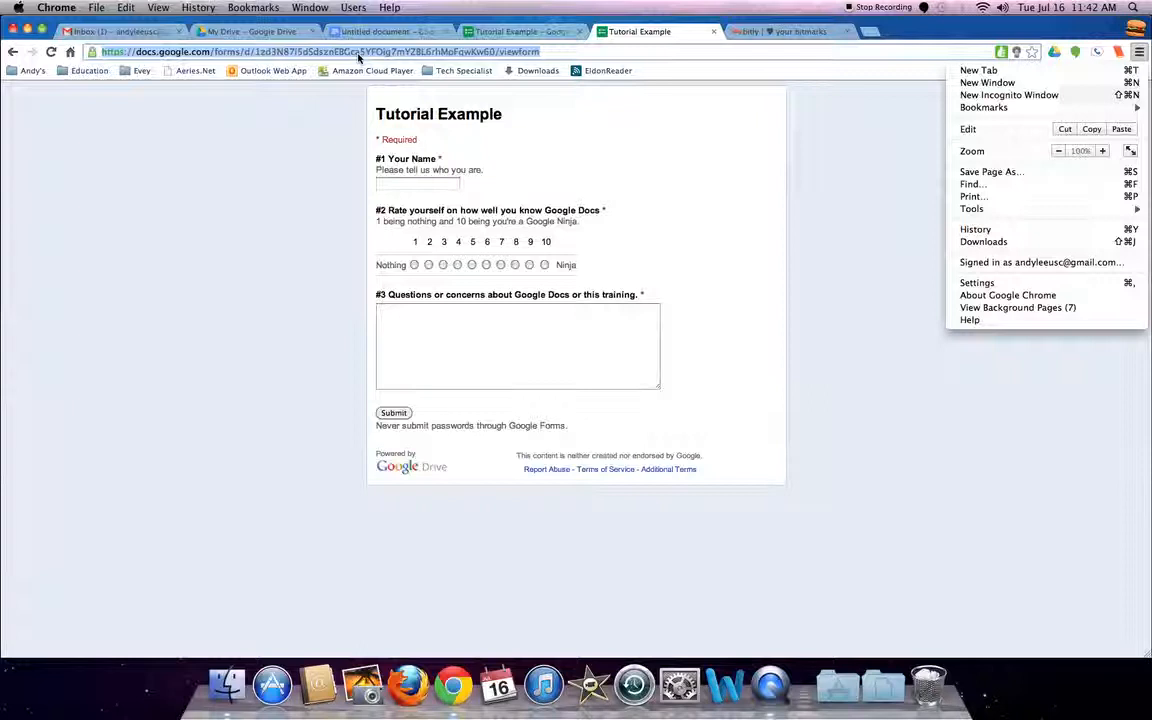
Step: Load the teacher's class website at its webs.com address in place of the live form
click(873, 36)
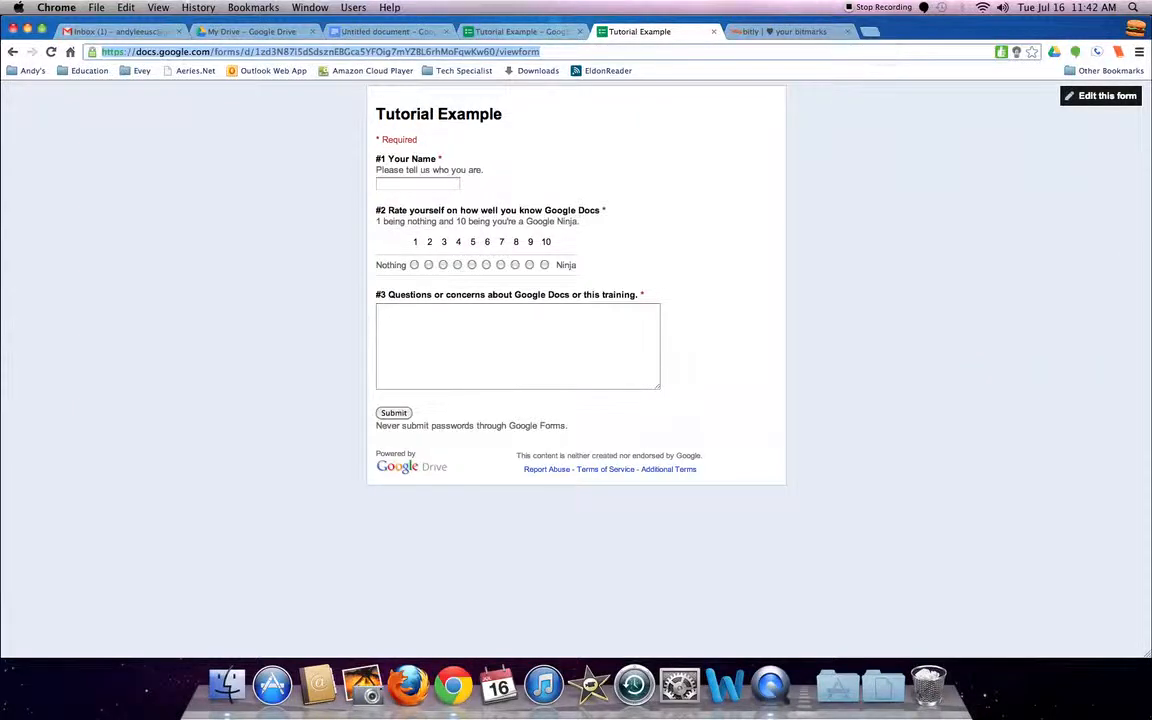
text(mrleeshs.webs.com)
key(Return)
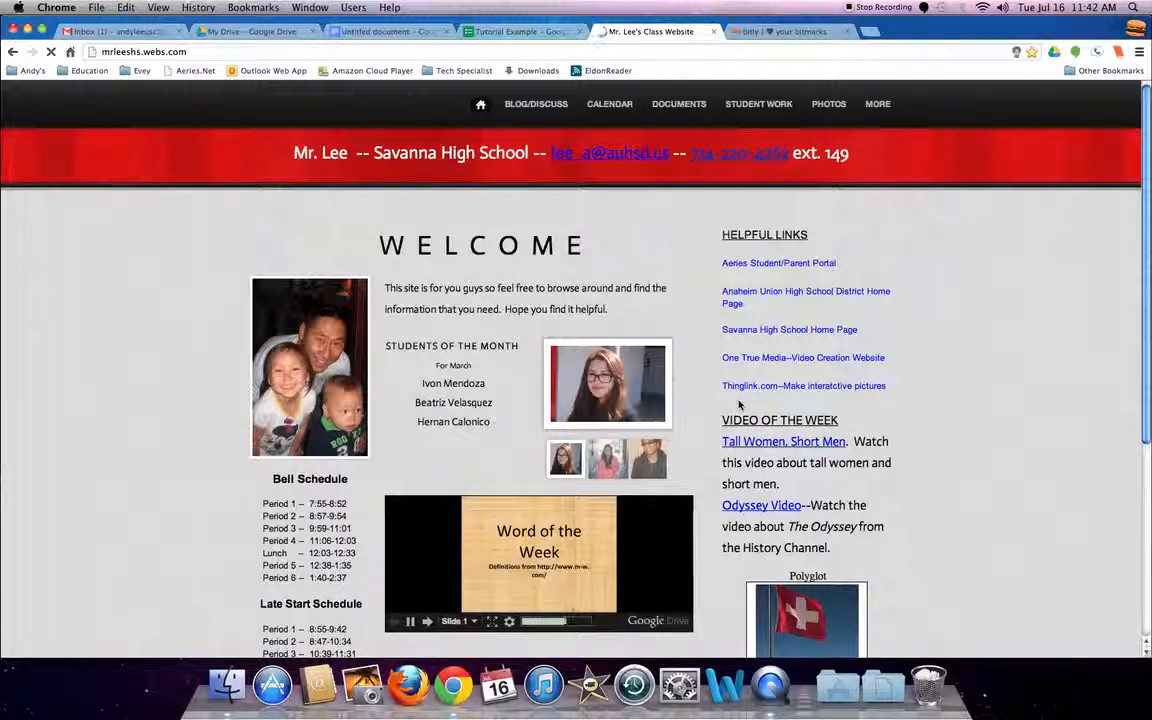
Step: From the form editor, send the form's responses to a new spreadsheet named "Tutorial Example (Responses)" and open that spreadsheet
click(507, 31)
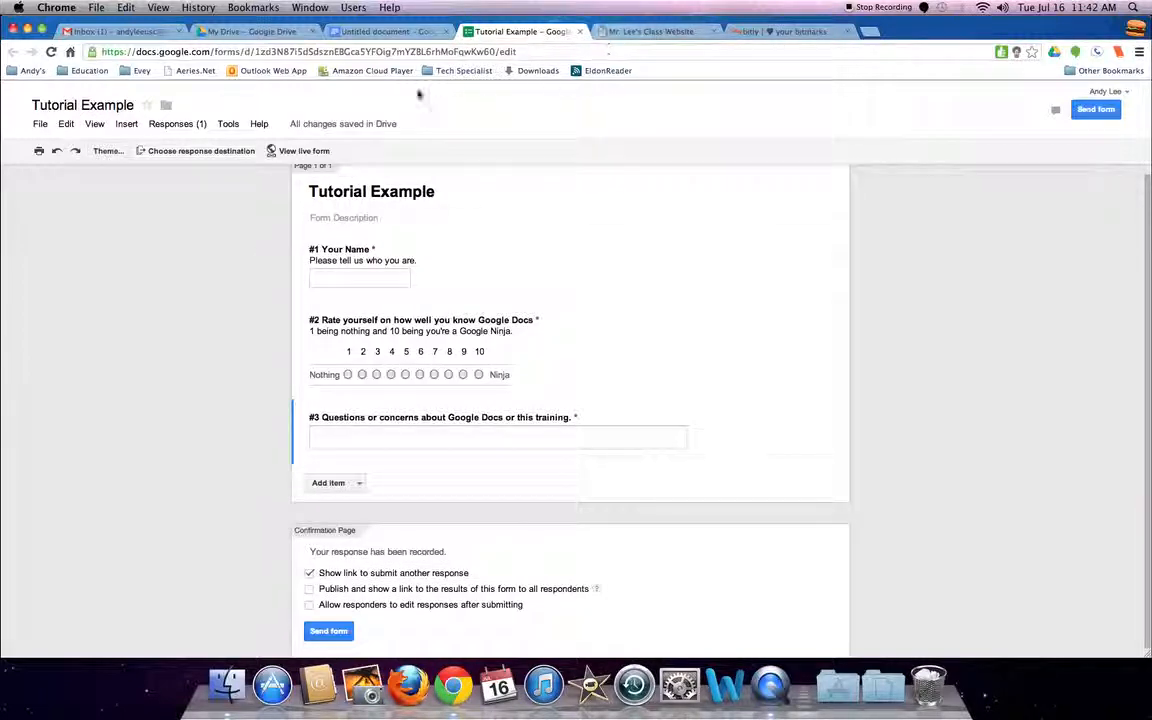
click(233, 155)
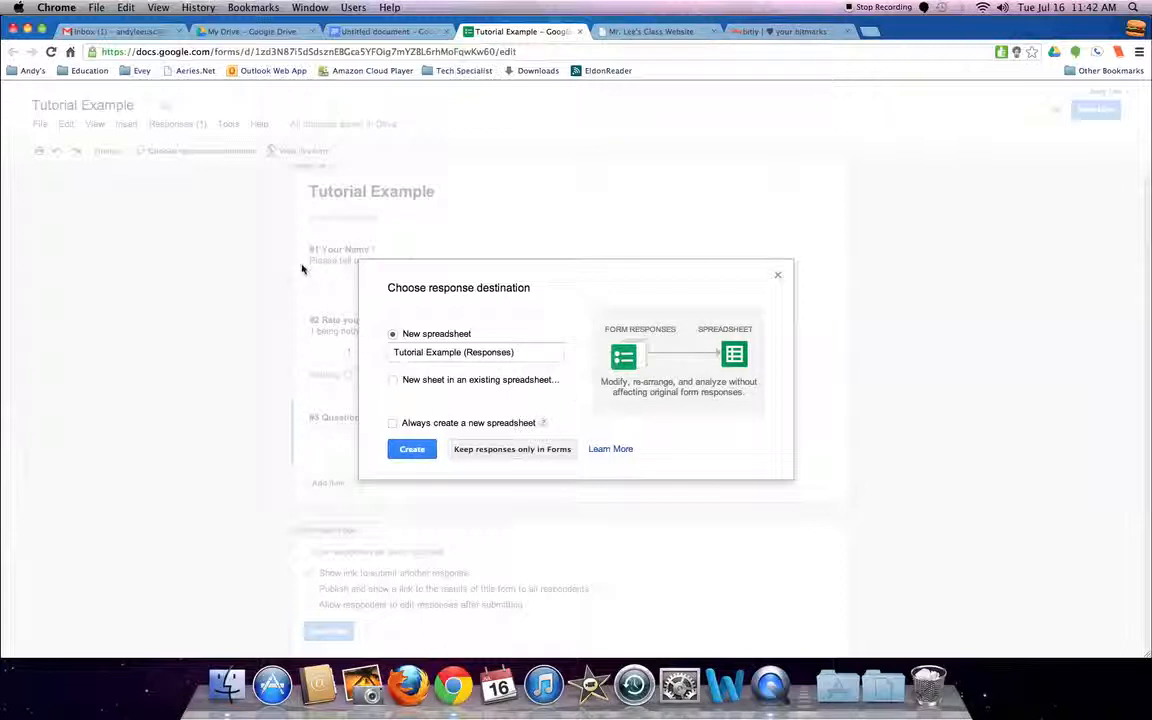
click(428, 446)
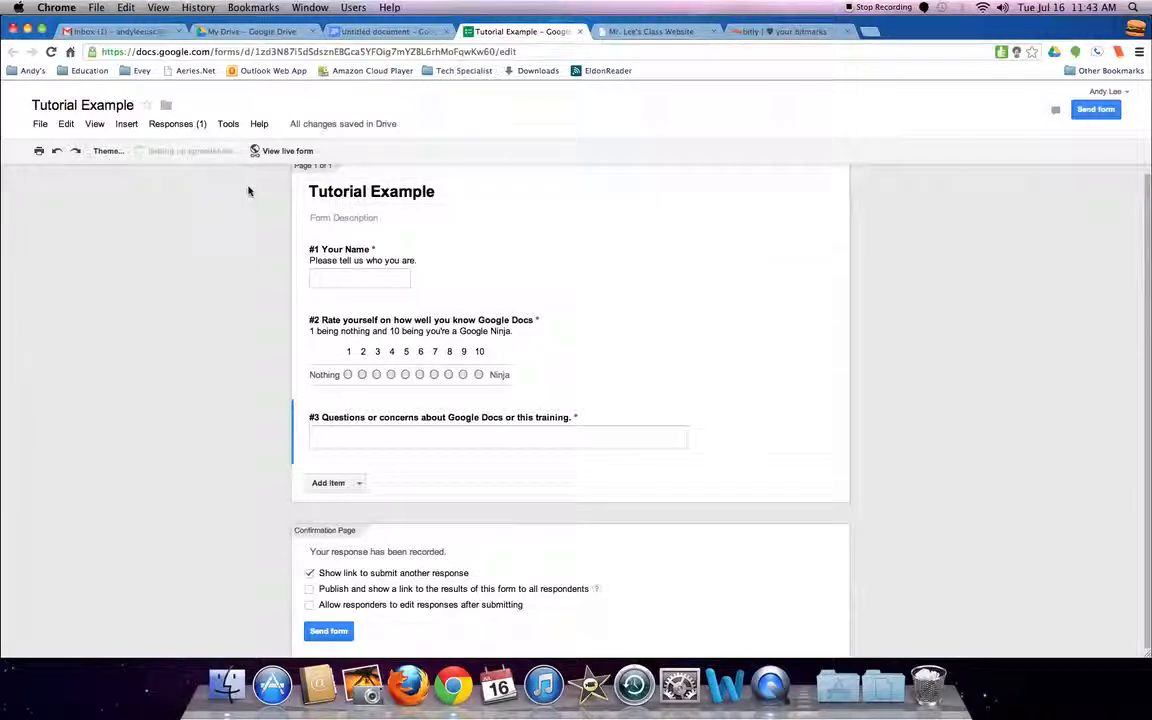
click(172, 151)
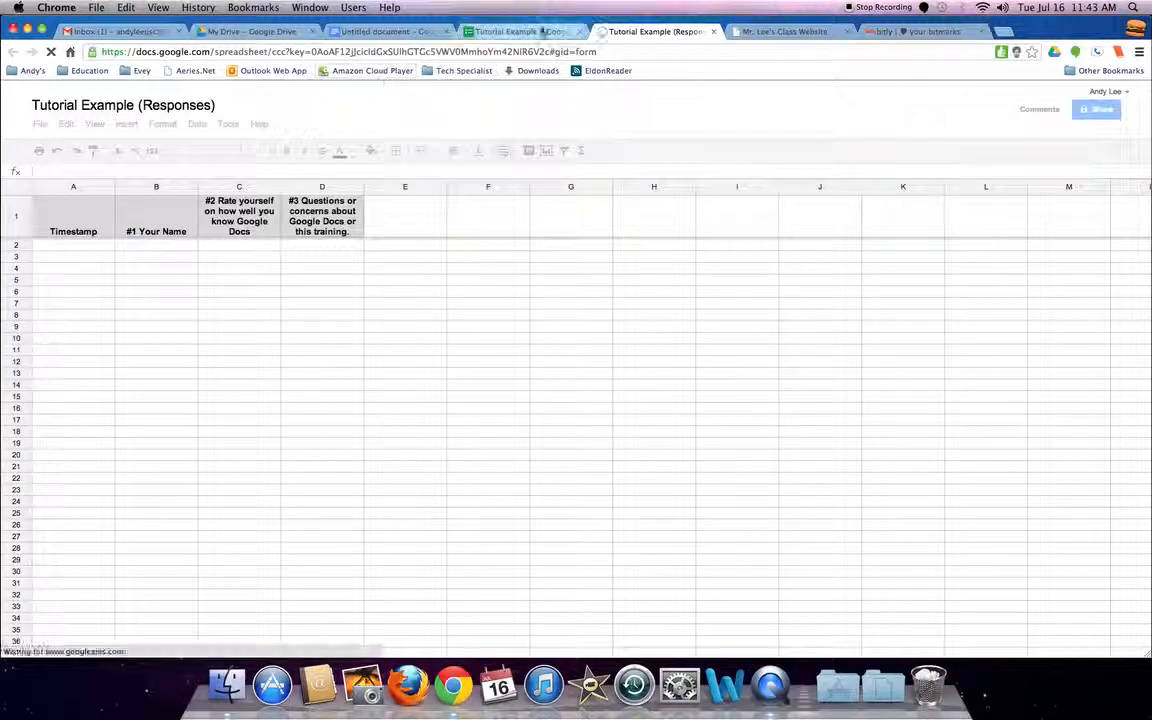
Step: Return to the Tutorial Example form editor and open the live form
click(747, 36)
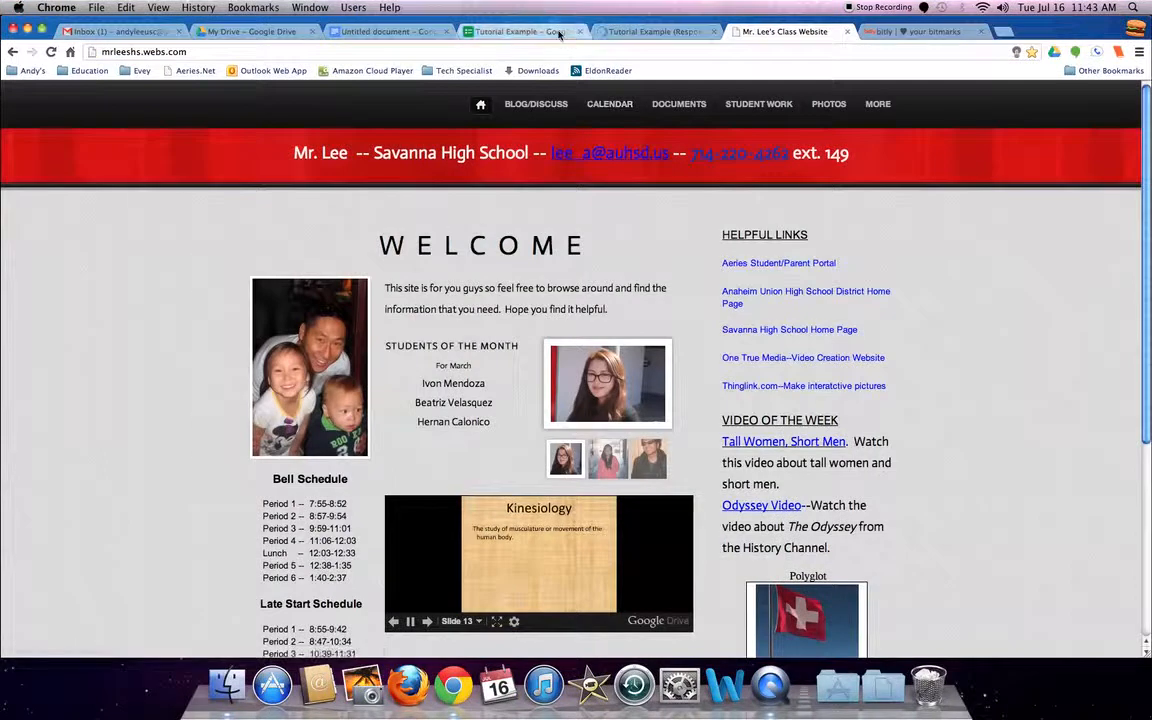
click(520, 31)
click(250, 151)
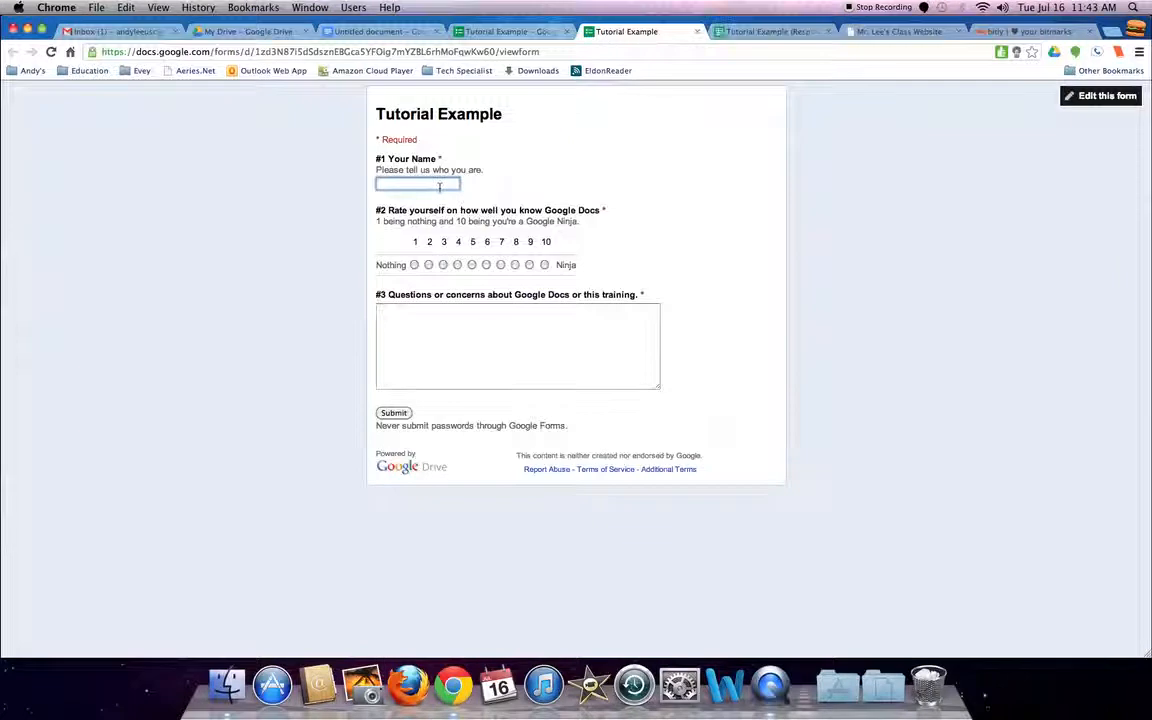
Step: Submit a form response with the respondent's name, a Google Docs rating of 8 and the comment "I'd like to learn more about scripts."
click(439, 186)
text(Andy Lee)
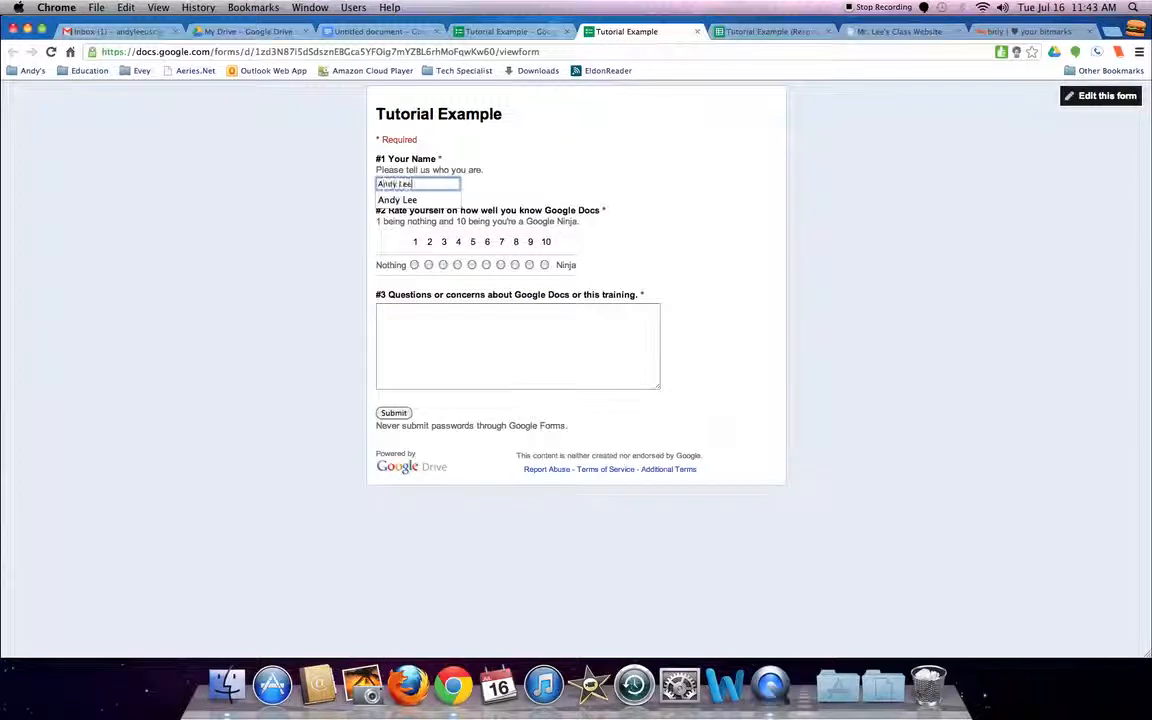
key(Return)
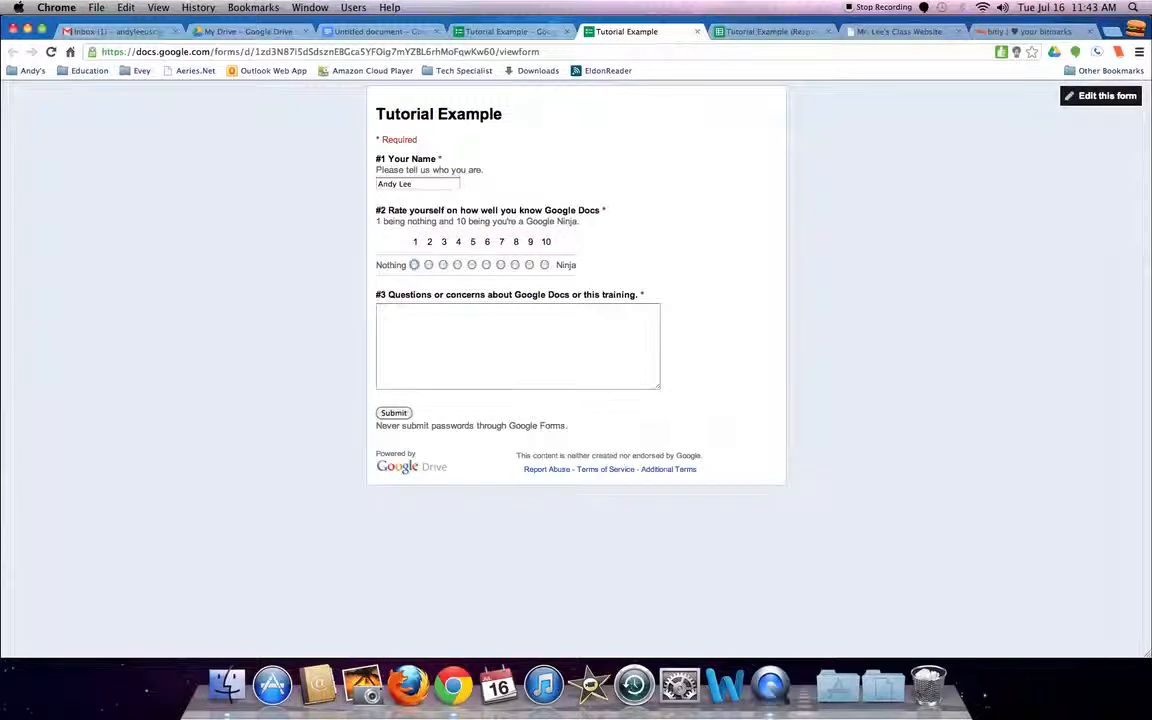
click(515, 265)
click(481, 326)
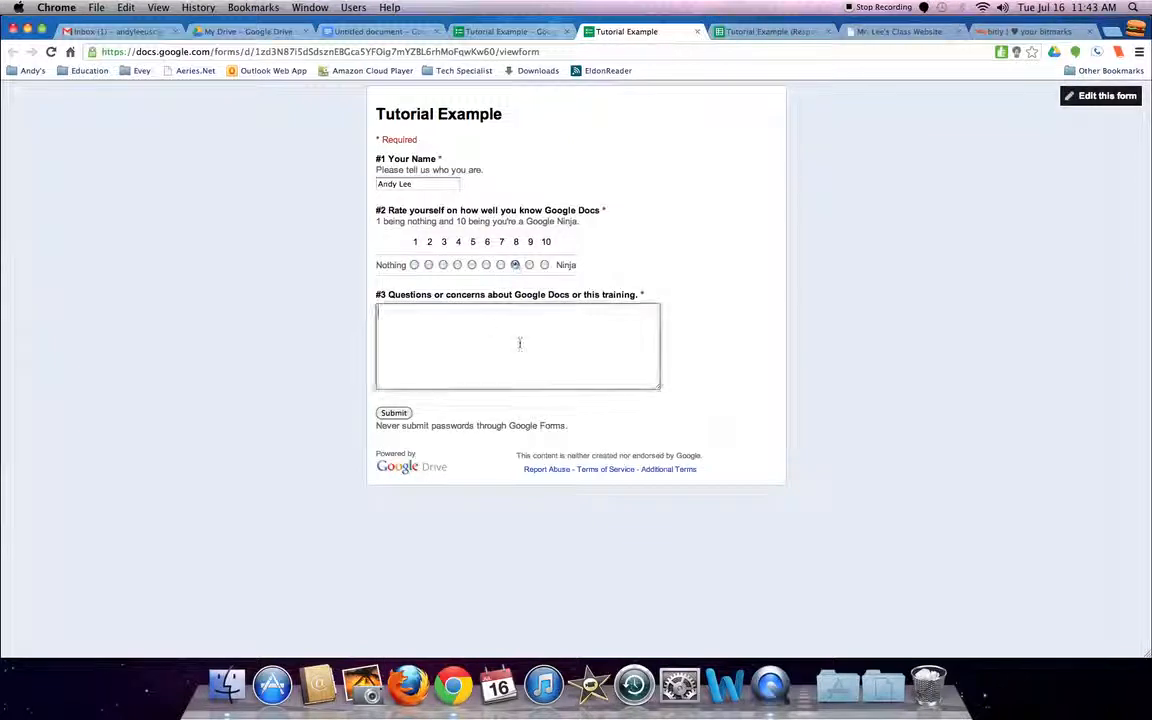
text(It like to learn mor)
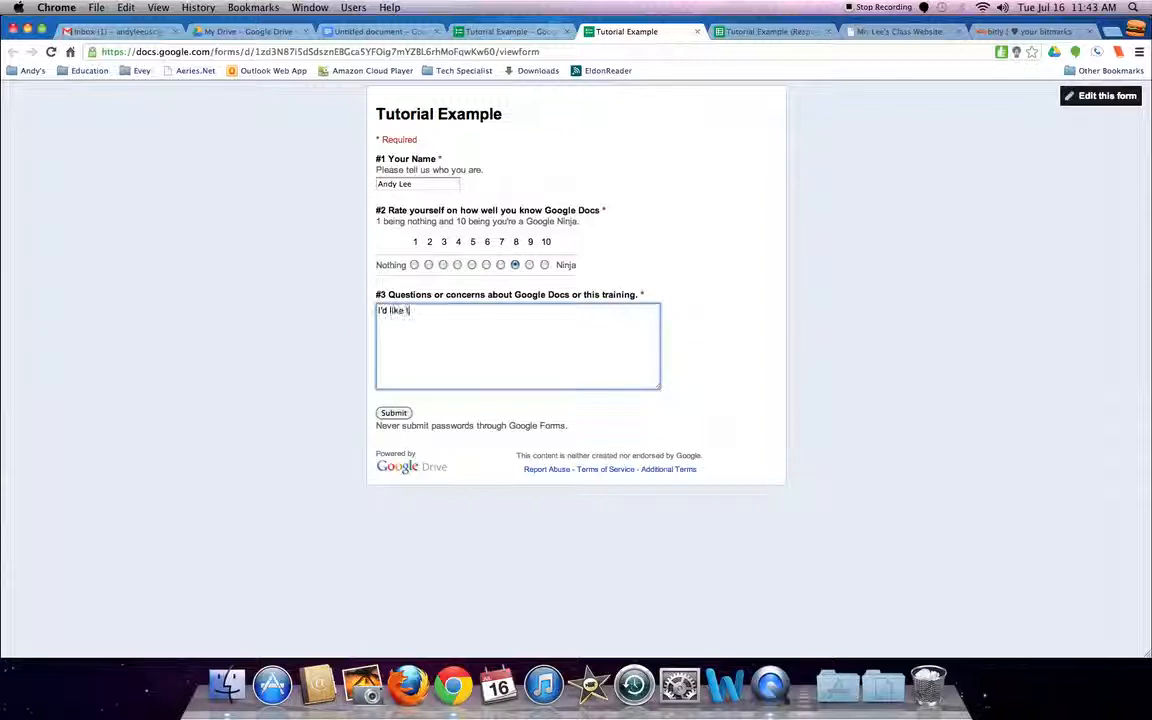
text(e about scripts)
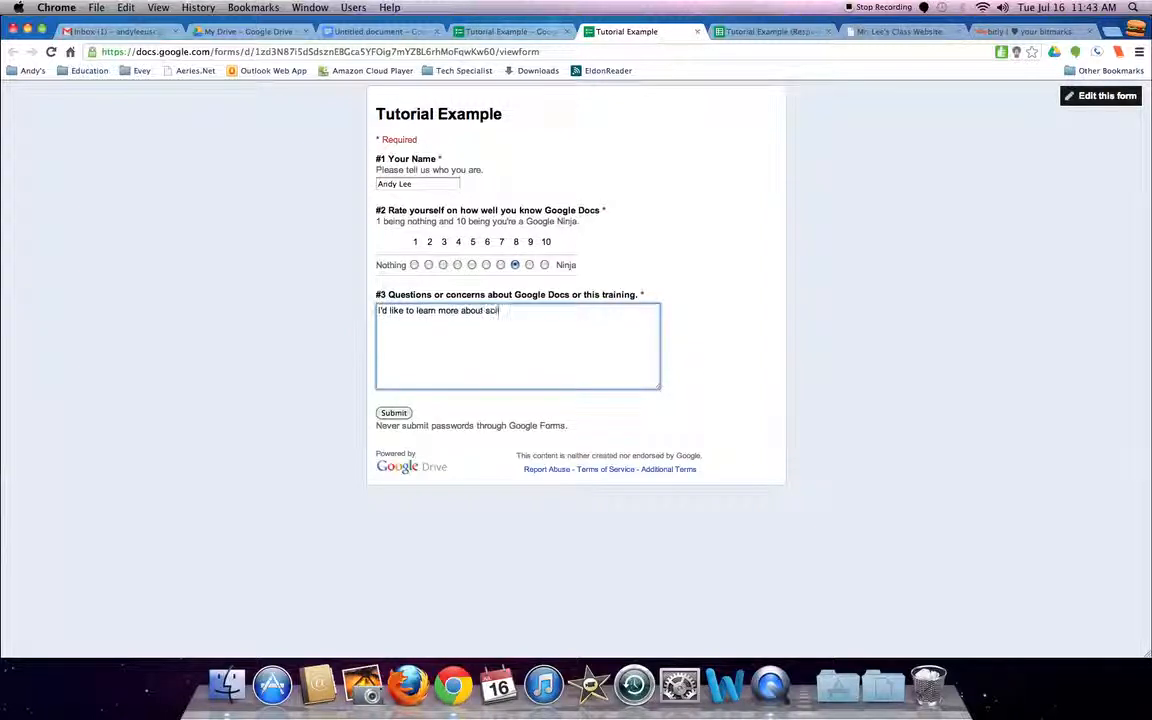
text(.)
click(395, 413)
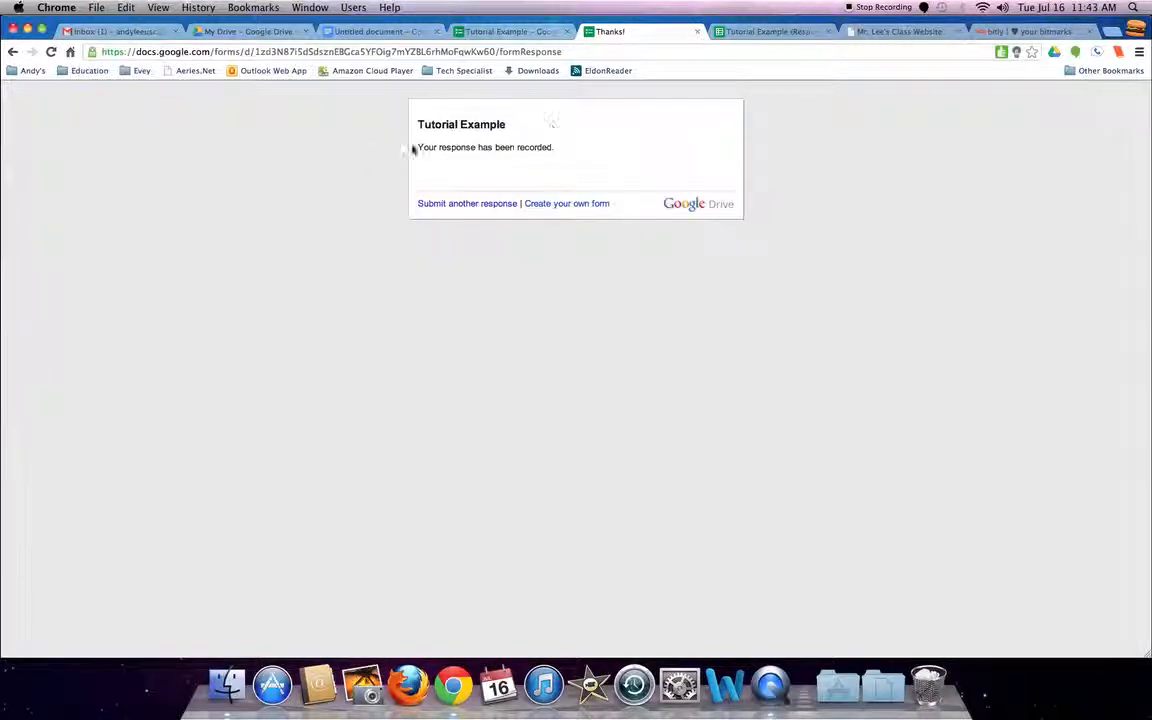
Step: Review the submitted responses in the response spreadsheet opened from the form editor, and return to the editor
click(507, 35)
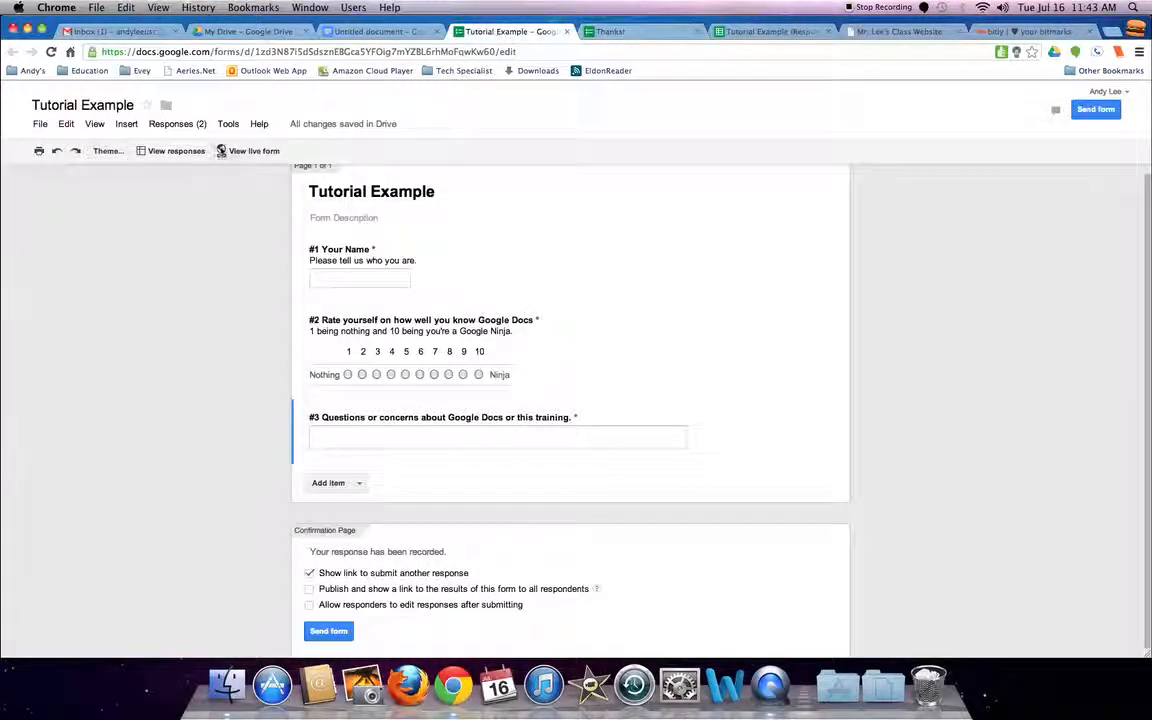
click(194, 151)
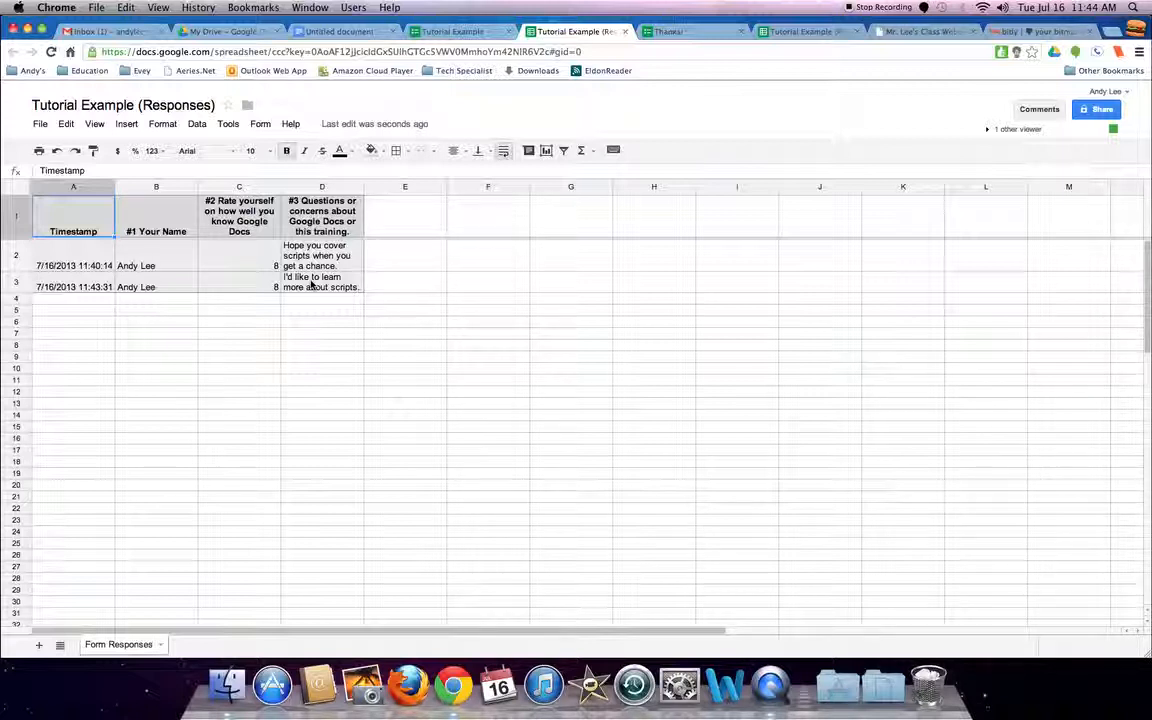
click(438, 33)
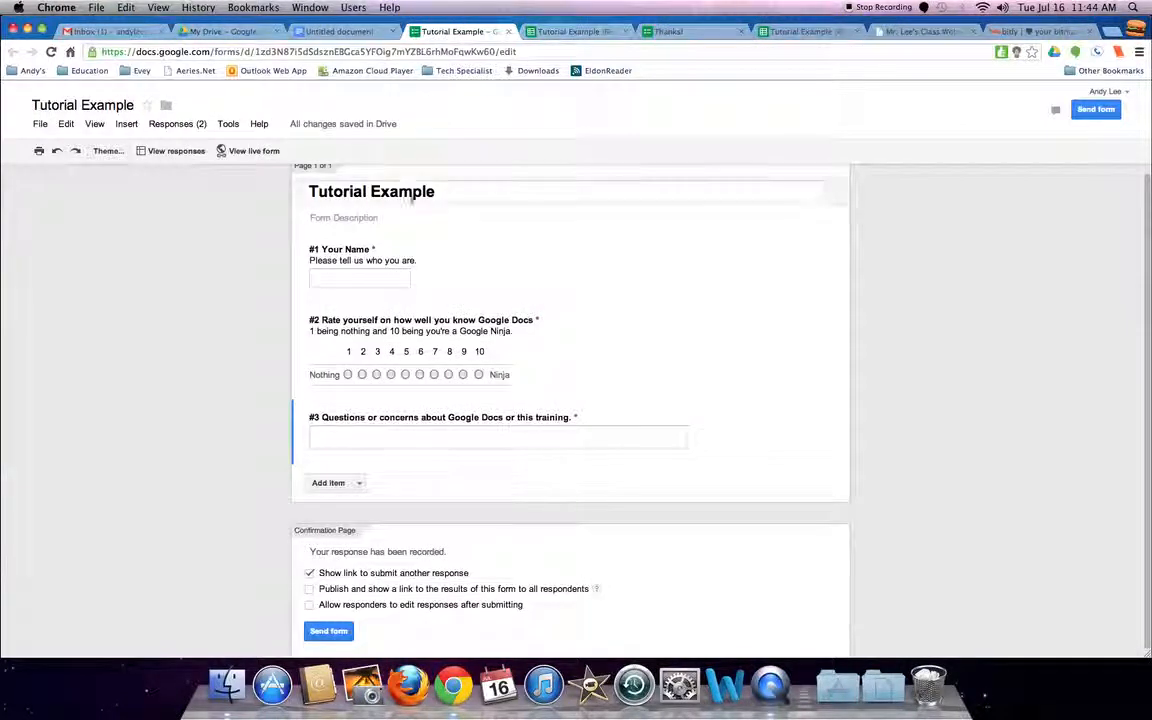
scroll(423, 231, up, 1)
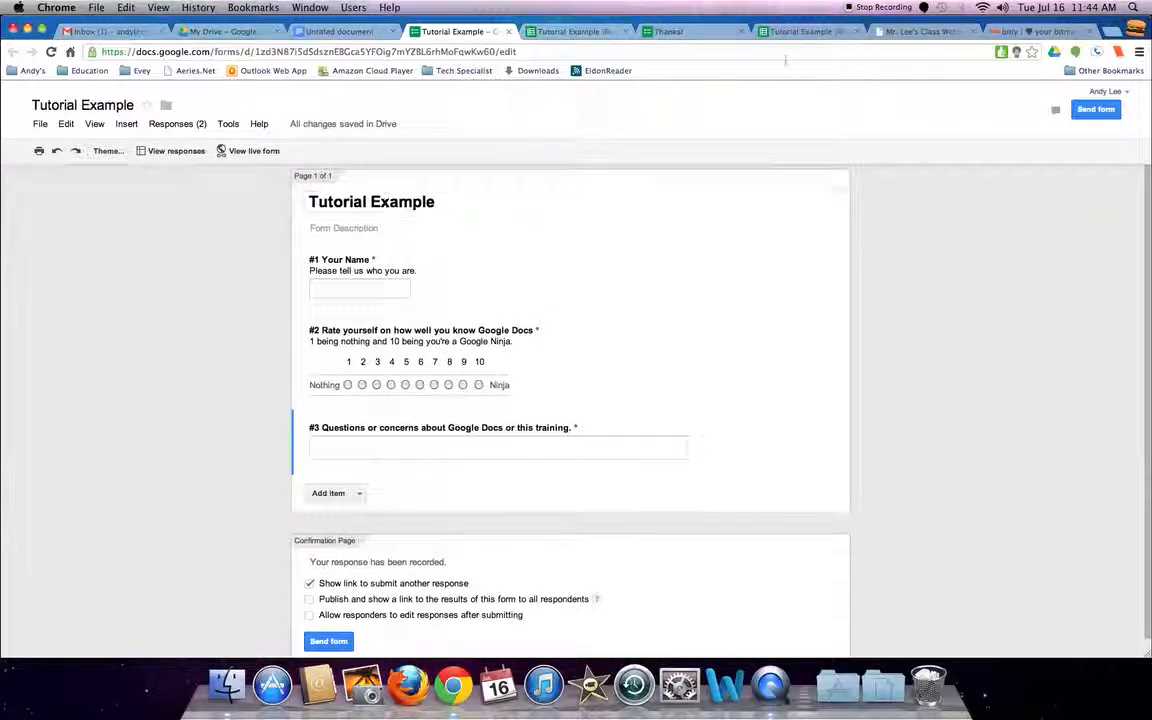